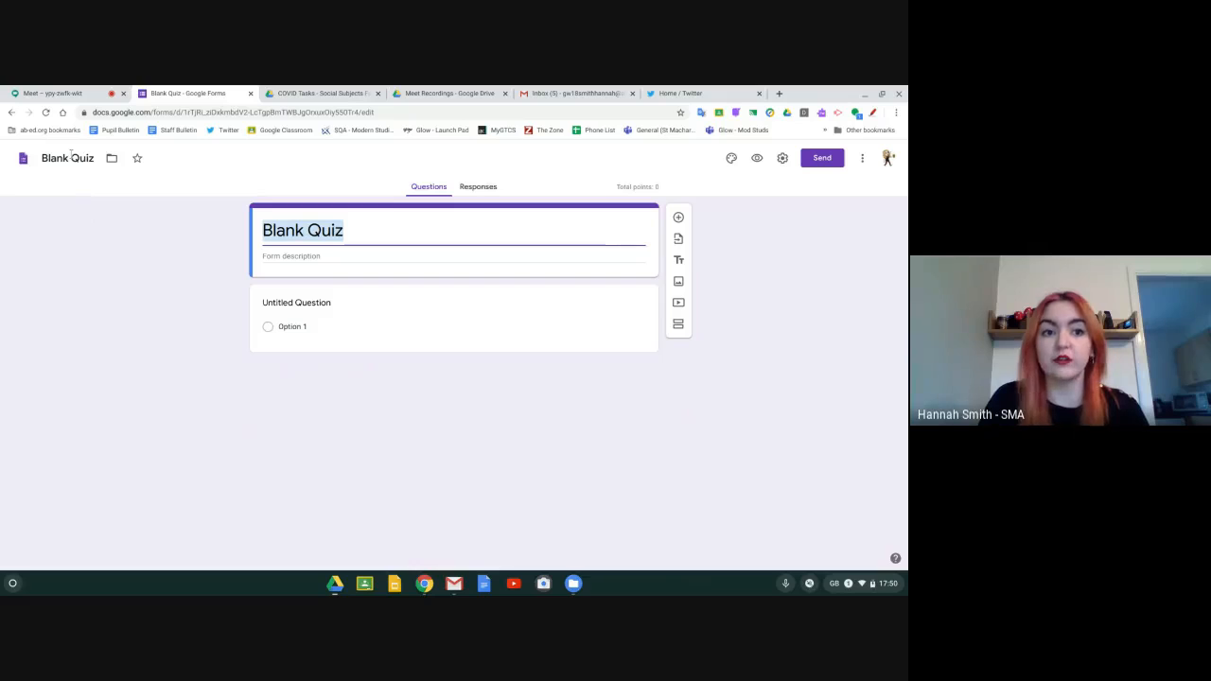
Step: Locate Forms among the Google apps from a new browser tab, and return to the Blank Quiz form
{"action": "left_click", "coordinate": [333, 468]}
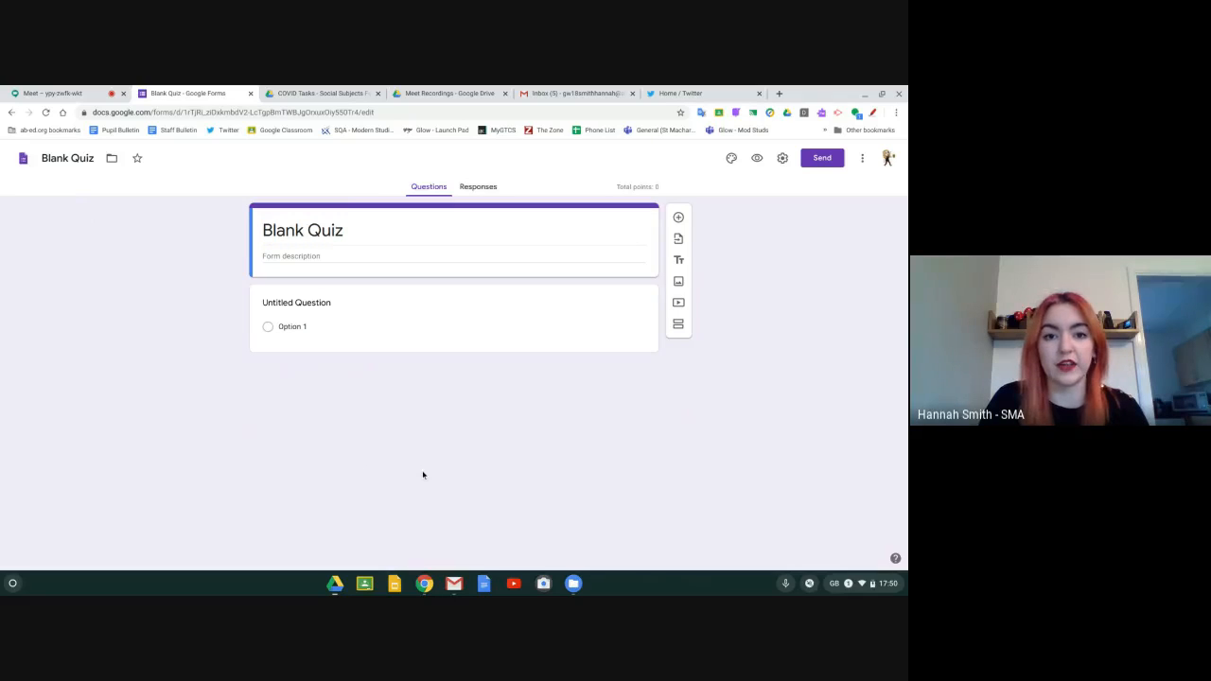
{"action": "left_click", "coordinate": [779, 92]}
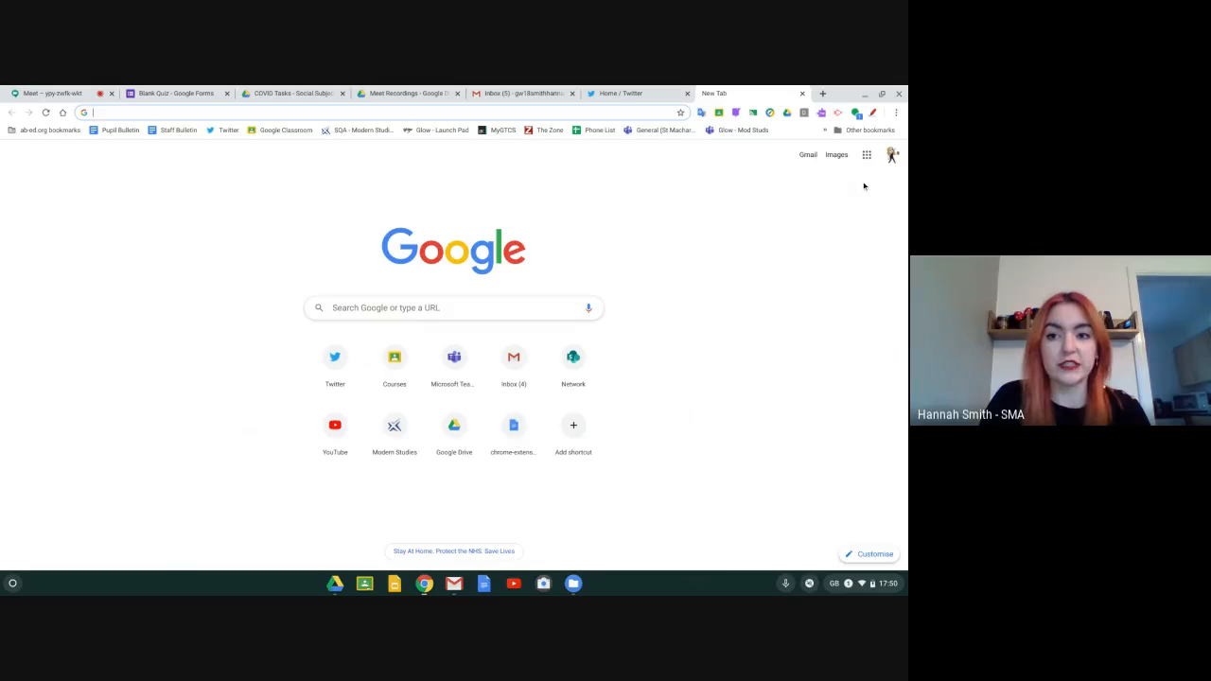
{"action": "left_click", "coordinate": [866, 155]}
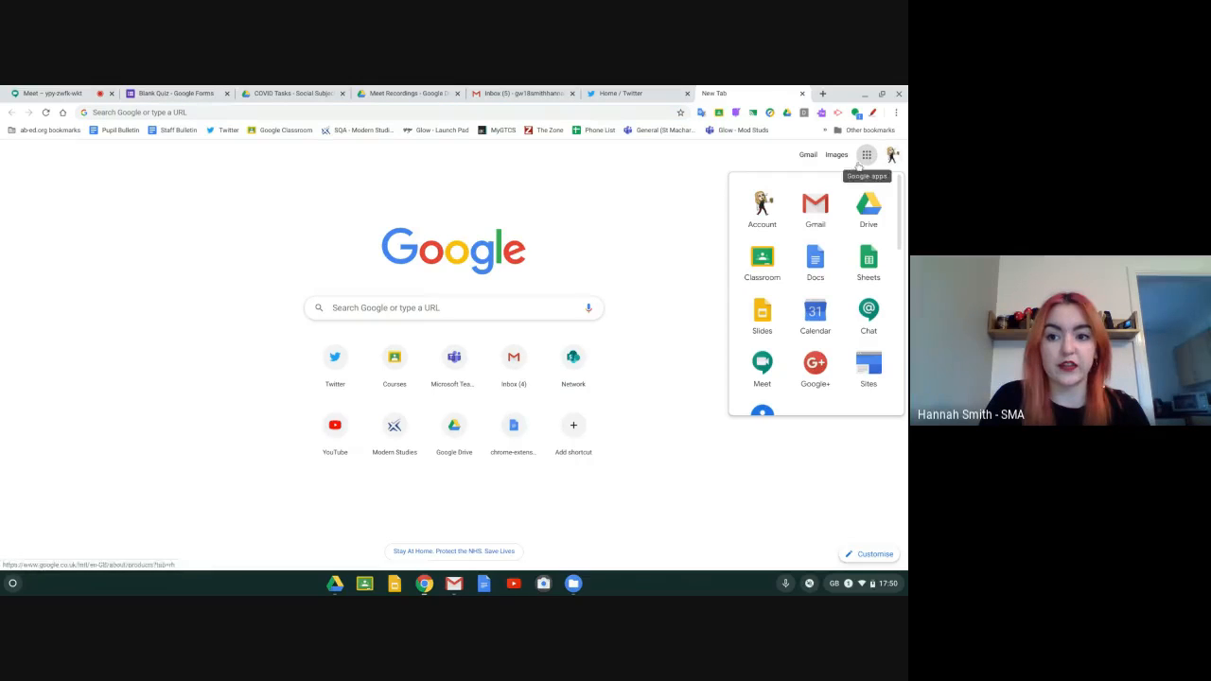
{"action": "scroll", "coordinate": [812, 301], "scroll_direction": "down", "scroll_amount": 5}
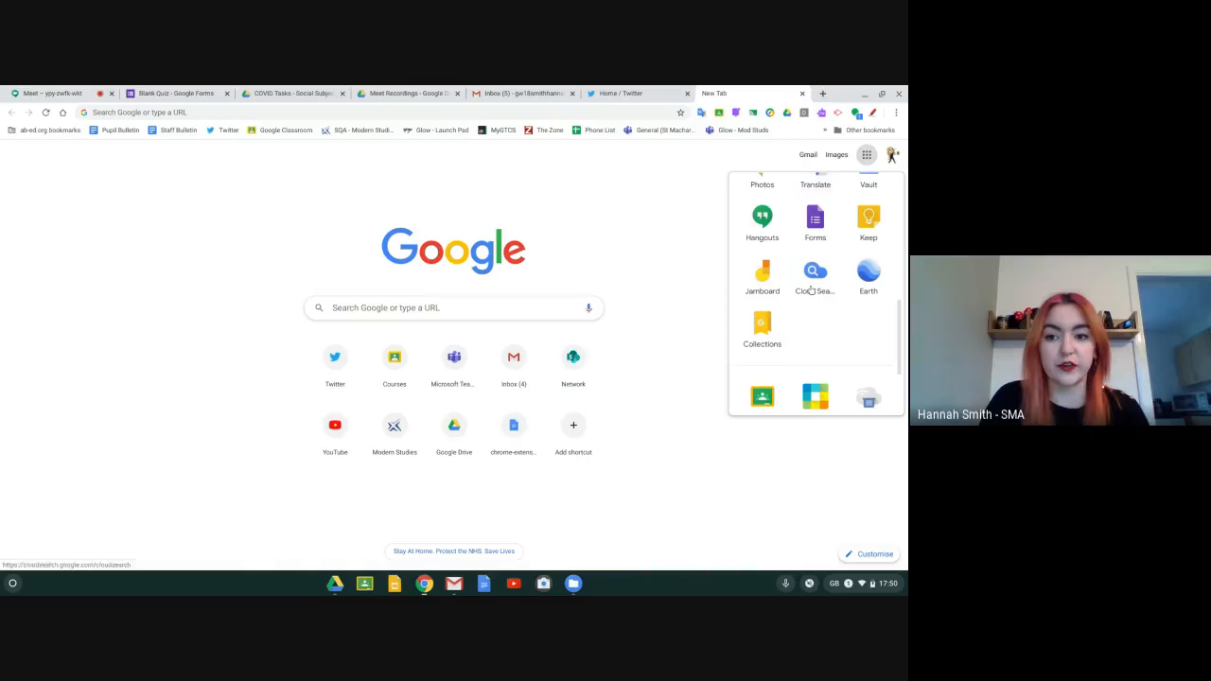
{"action": "left_click", "coordinate": [793, 227]}
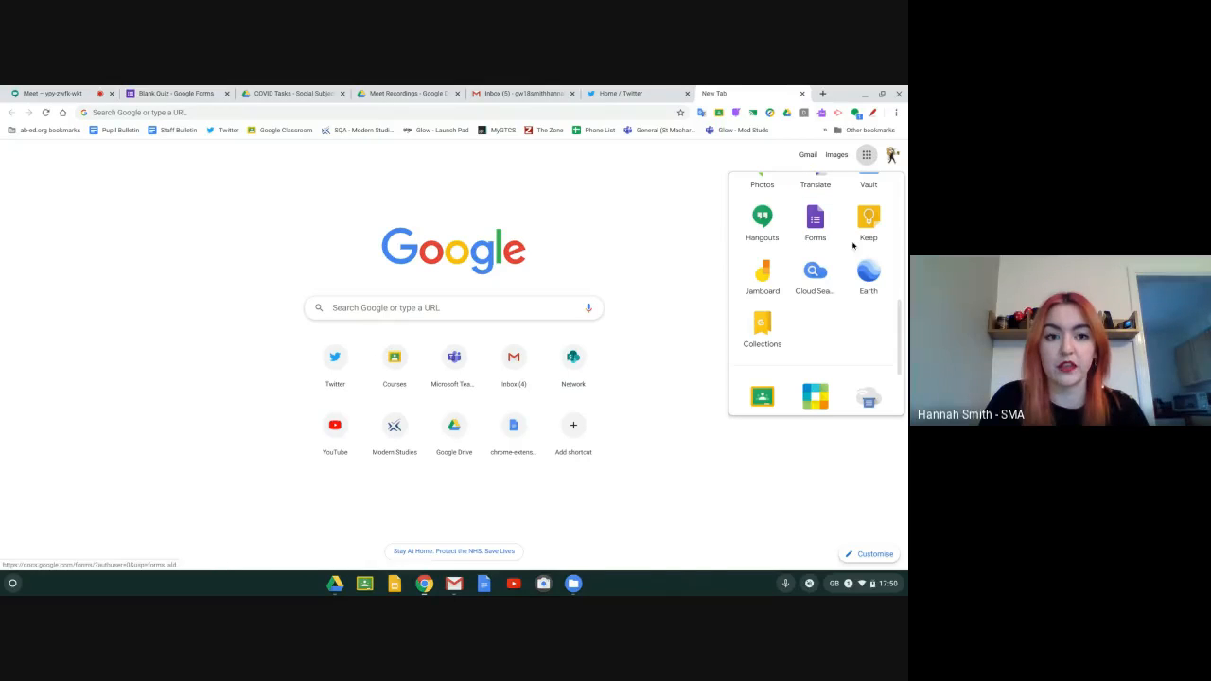
{"action": "left_click", "coordinate": [176, 93]}
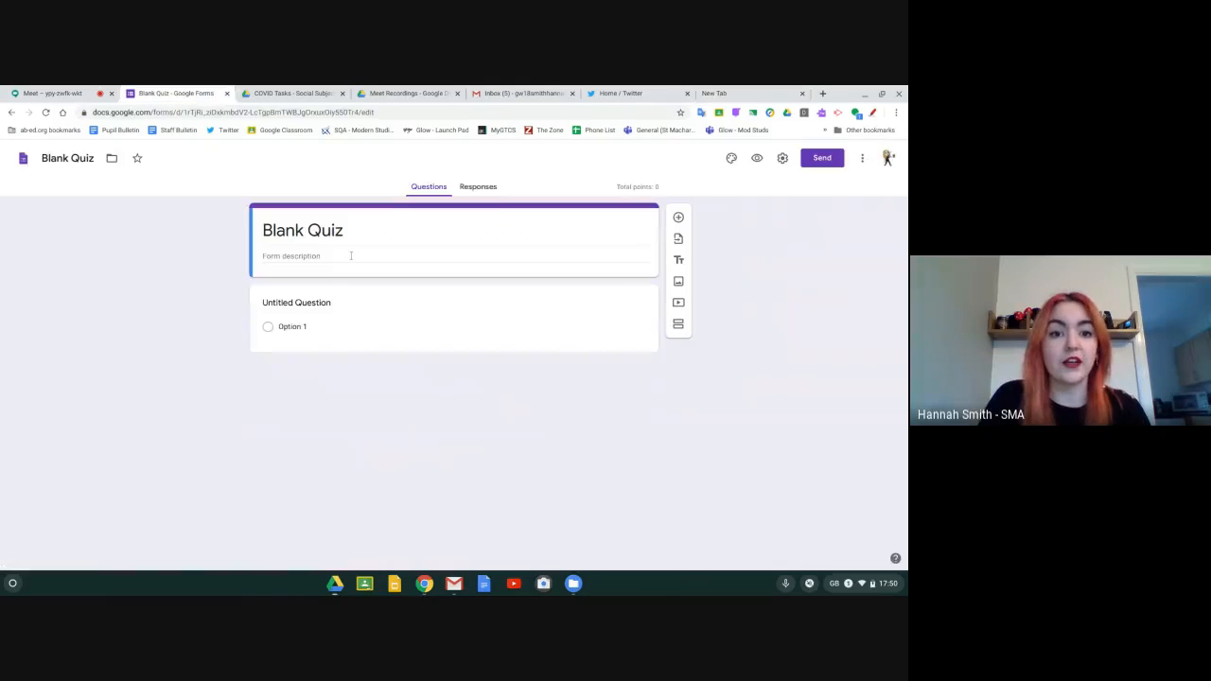
Step: Title the form "Research Test" and enter the description "Please complete this survey for my Modern Studies research project"
{"action": "left_click", "coordinate": [334, 224]}
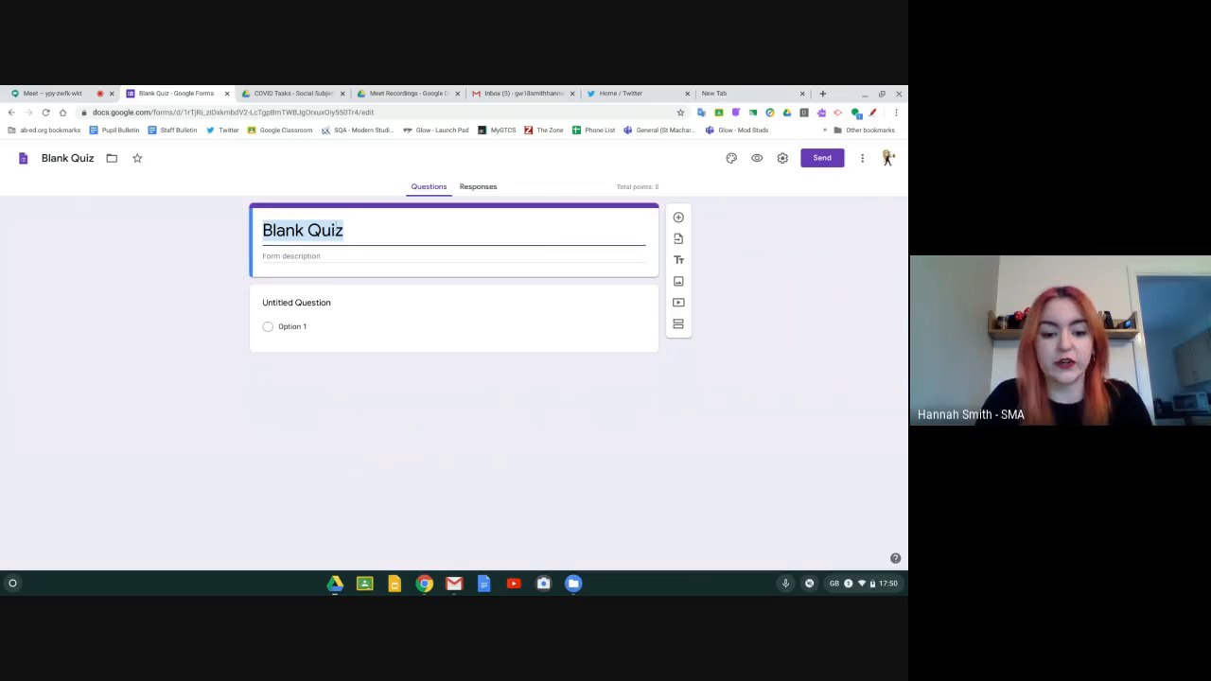
{"action": "type", "text": "Research Test"}
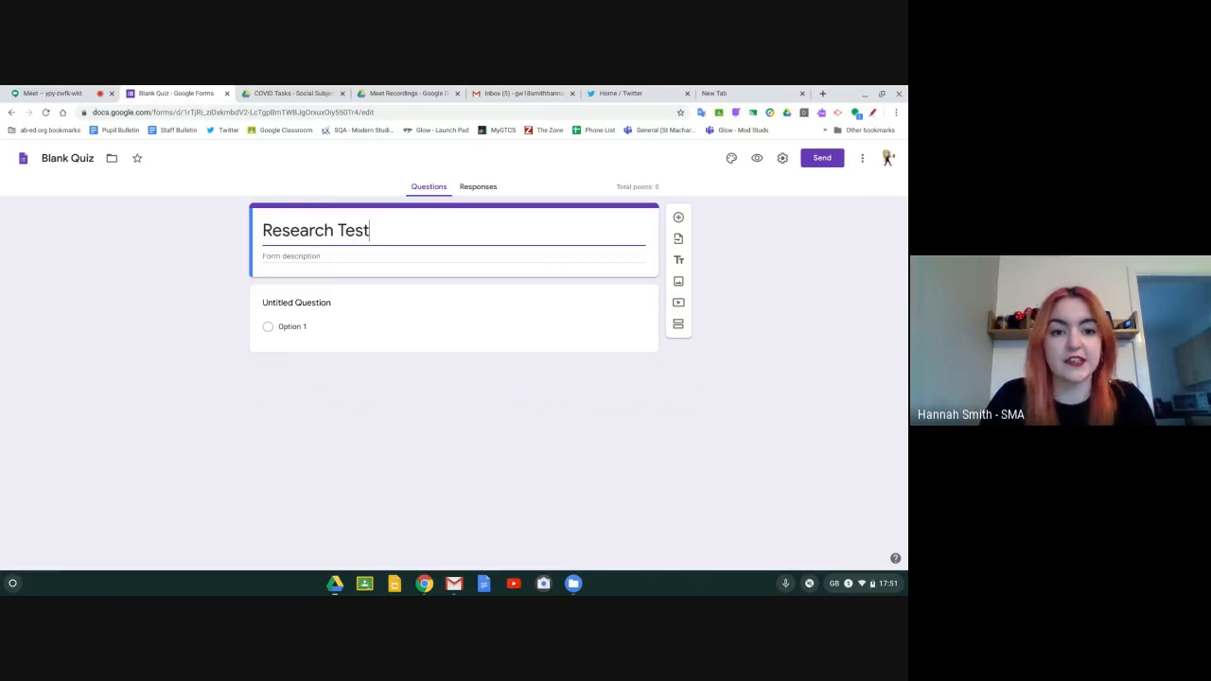
{"action": "left_click", "coordinate": [305, 255]}
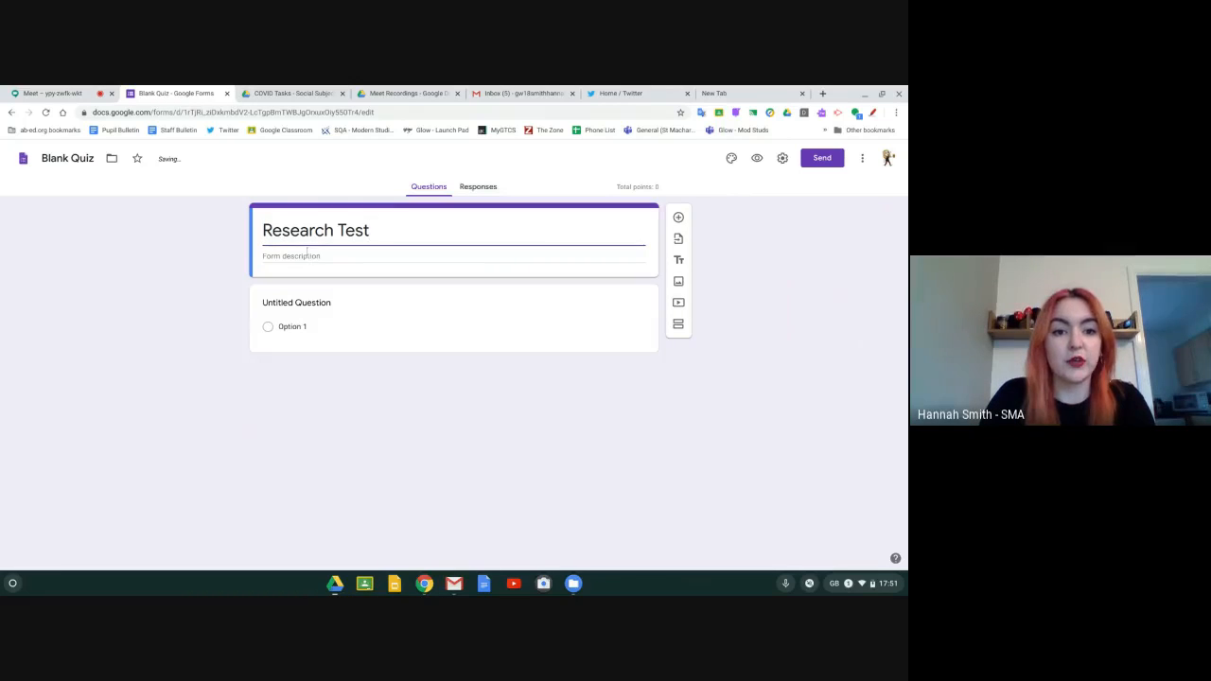
{"action": "type", "text": "Please comp"}
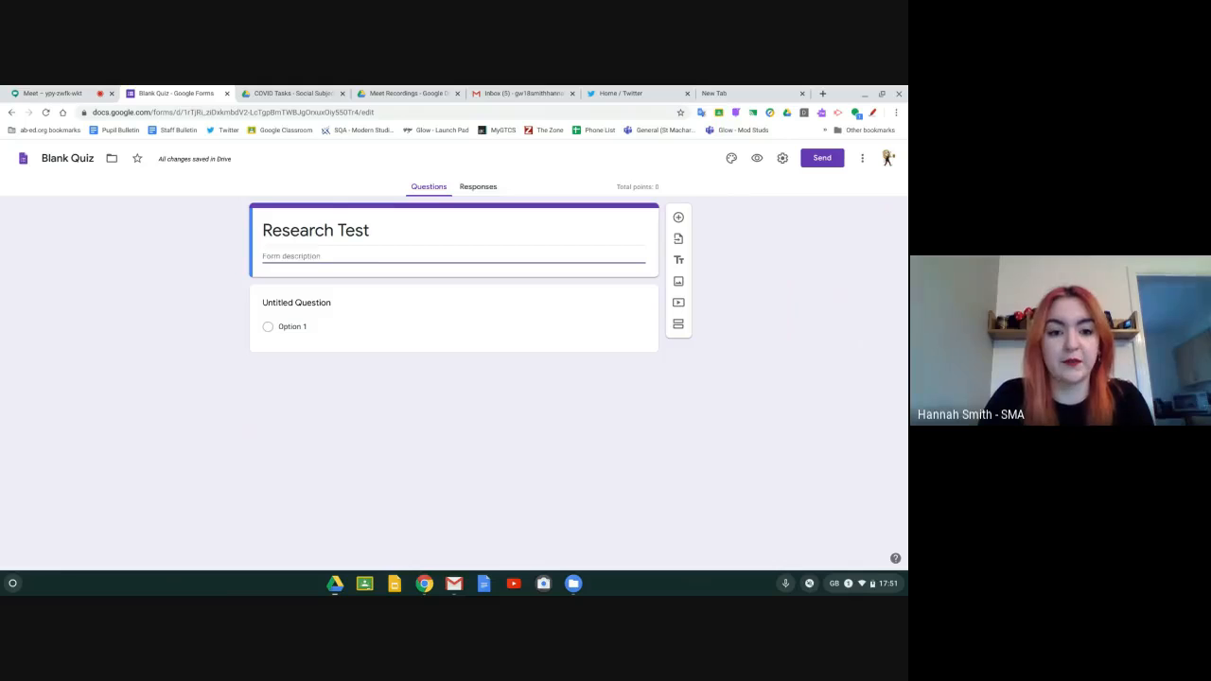
{"action": "type", "text": "lete this"}
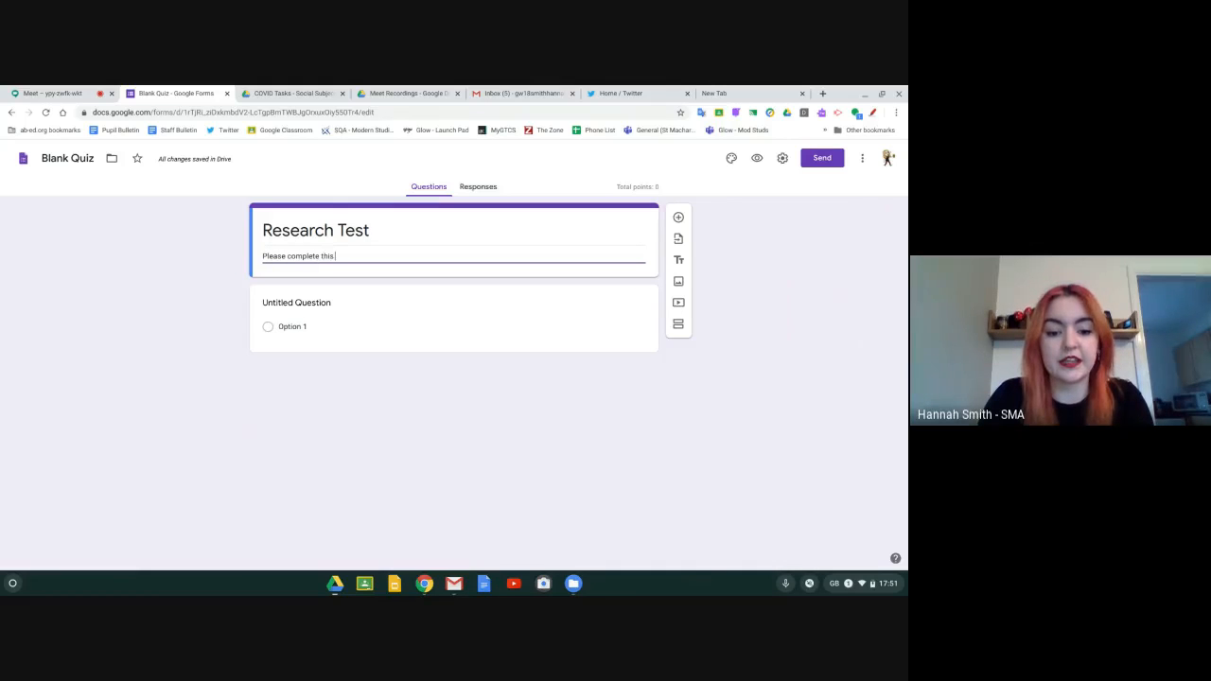
{"action": "type", "text": " survey for my Moder"}
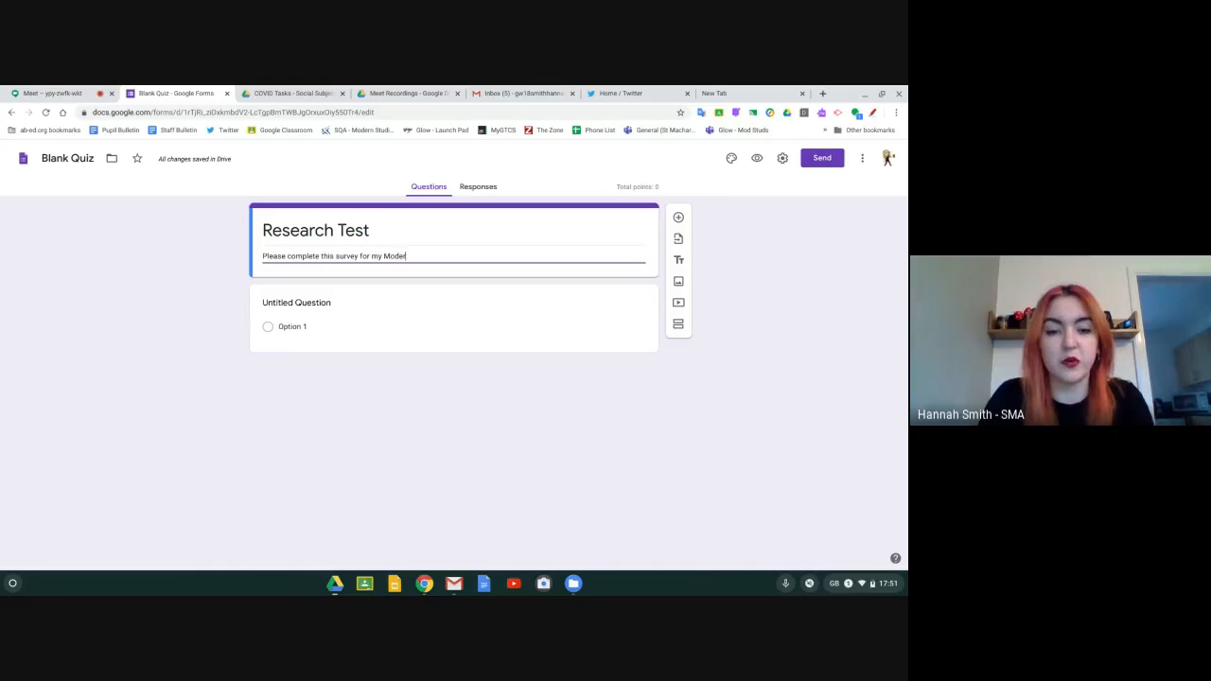
{"action": "type", "text": "n Studies res"}
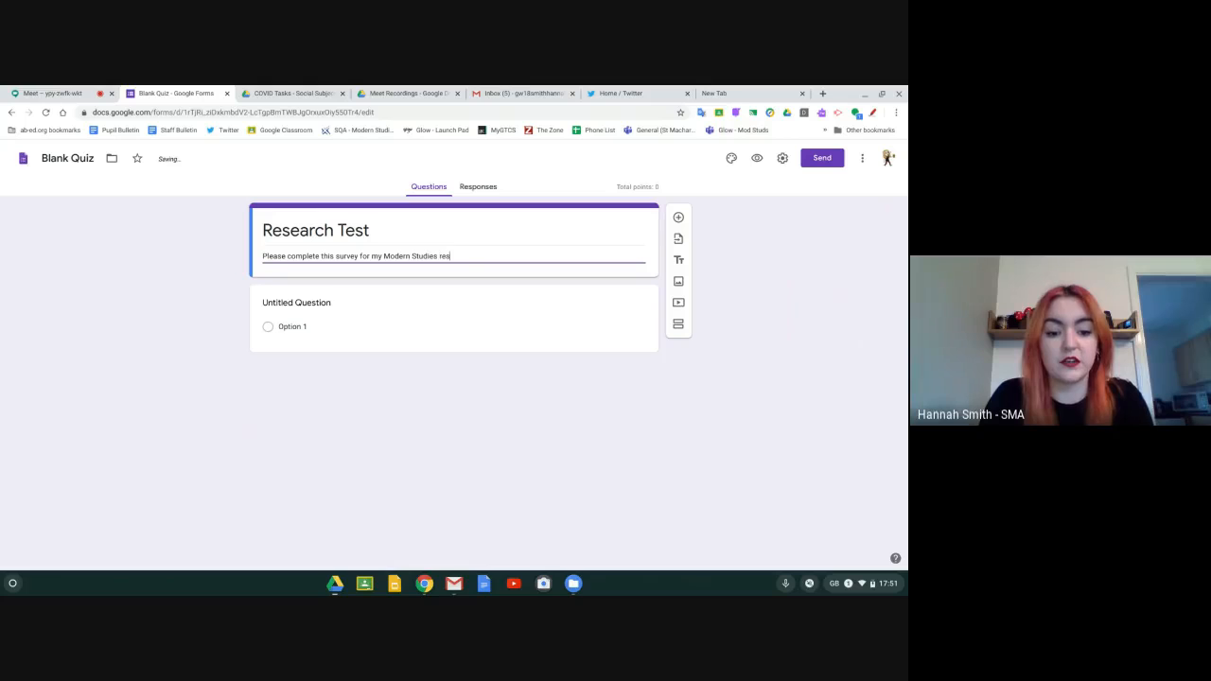
{"action": "type", "text": "earch project"}
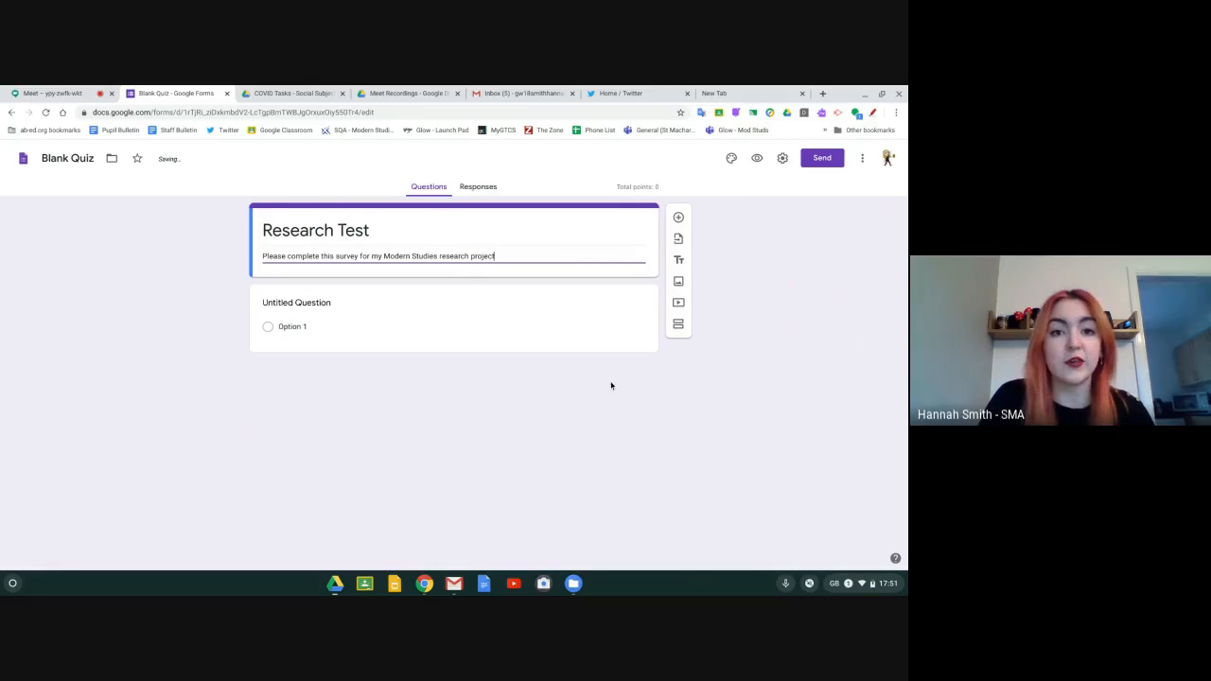
Step: Set the form's theme colour to red and insert the Work and School header image with the notepad and coffee cup
{"action": "left_click", "coordinate": [731, 159]}
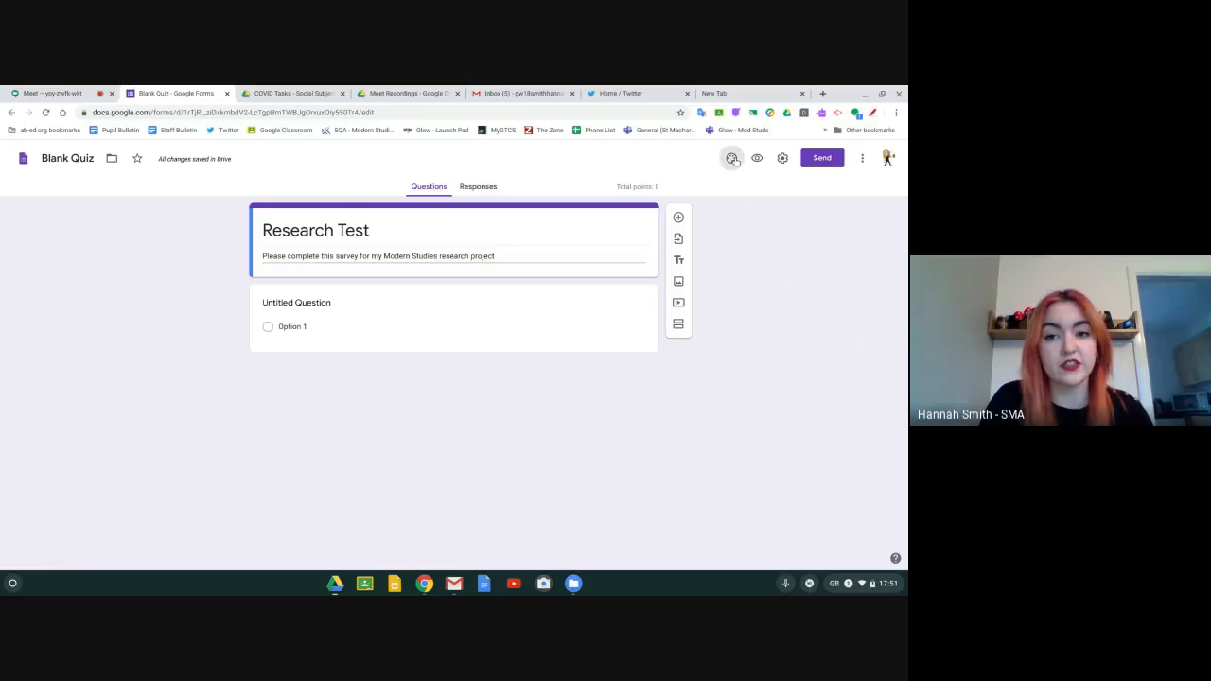
{"action": "left_click", "coordinate": [770, 326]}
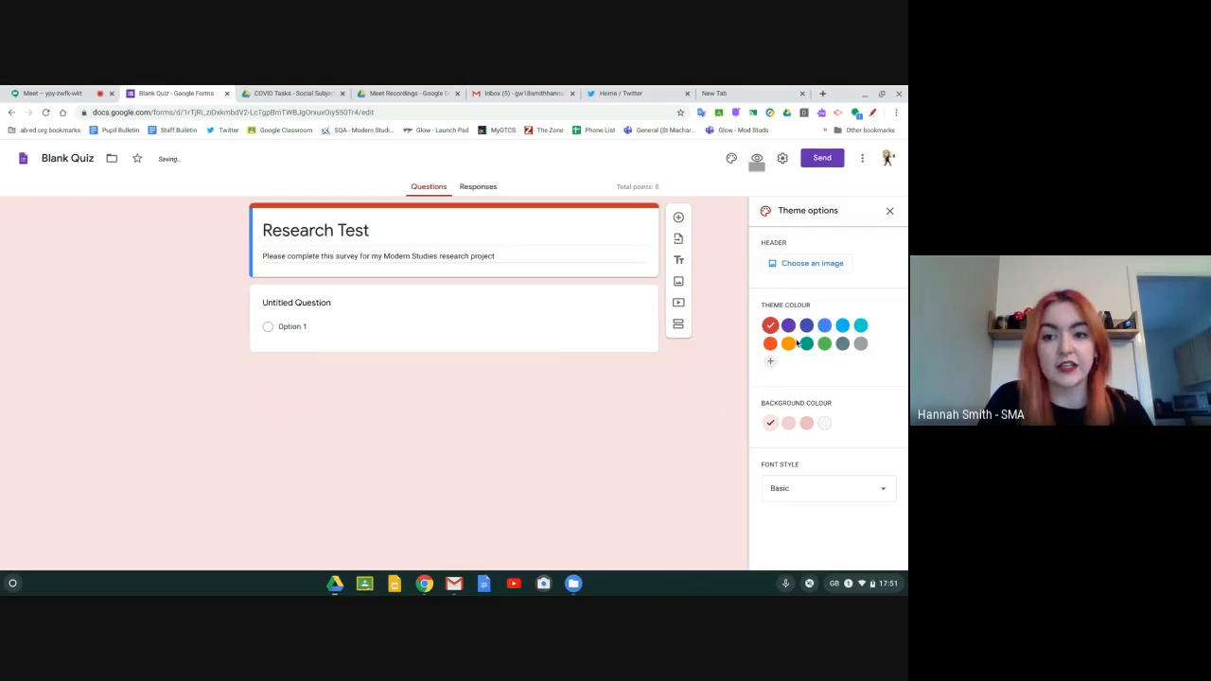
{"action": "left_click", "coordinate": [802, 267]}
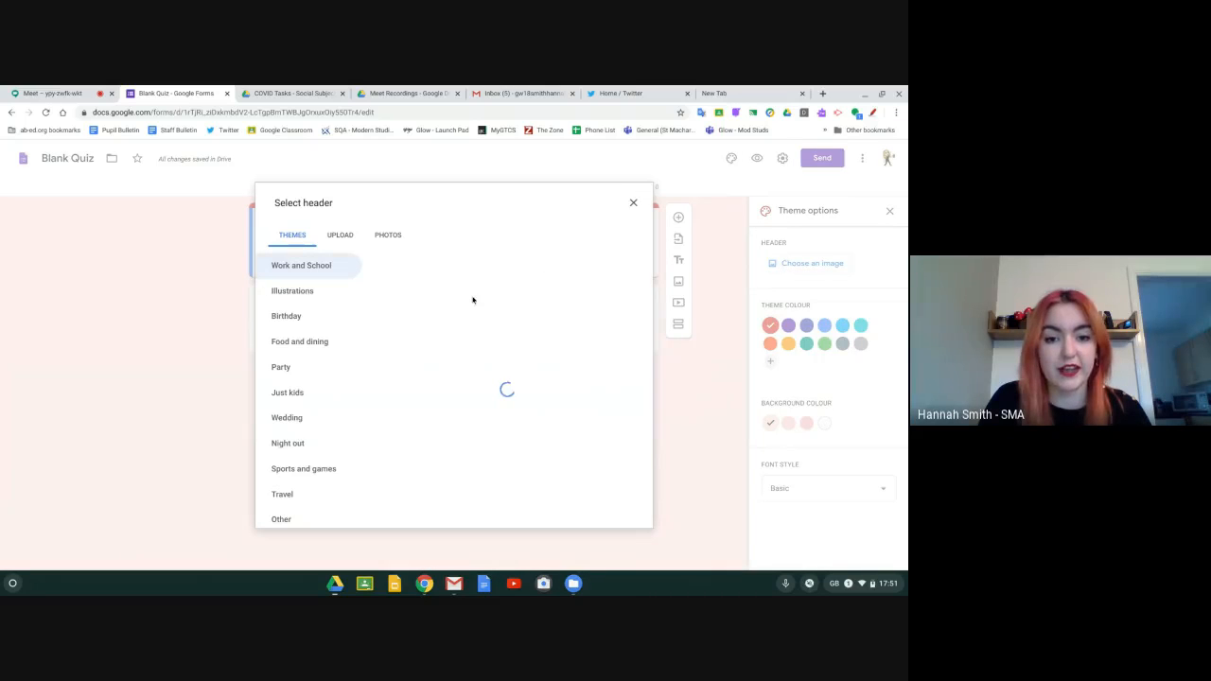
{"action": "scroll", "coordinate": [449, 330], "scroll_direction": "down", "scroll_amount": 4}
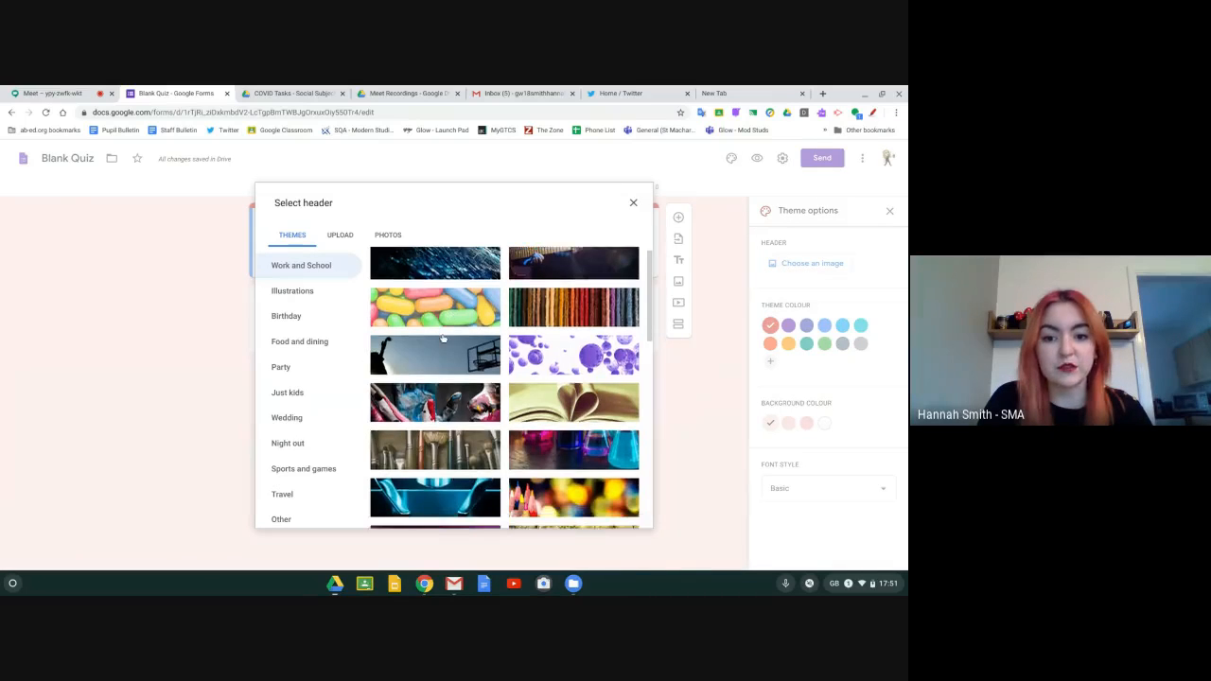
{"action": "scroll", "coordinate": [583, 350], "scroll_direction": "down", "scroll_amount": 5}
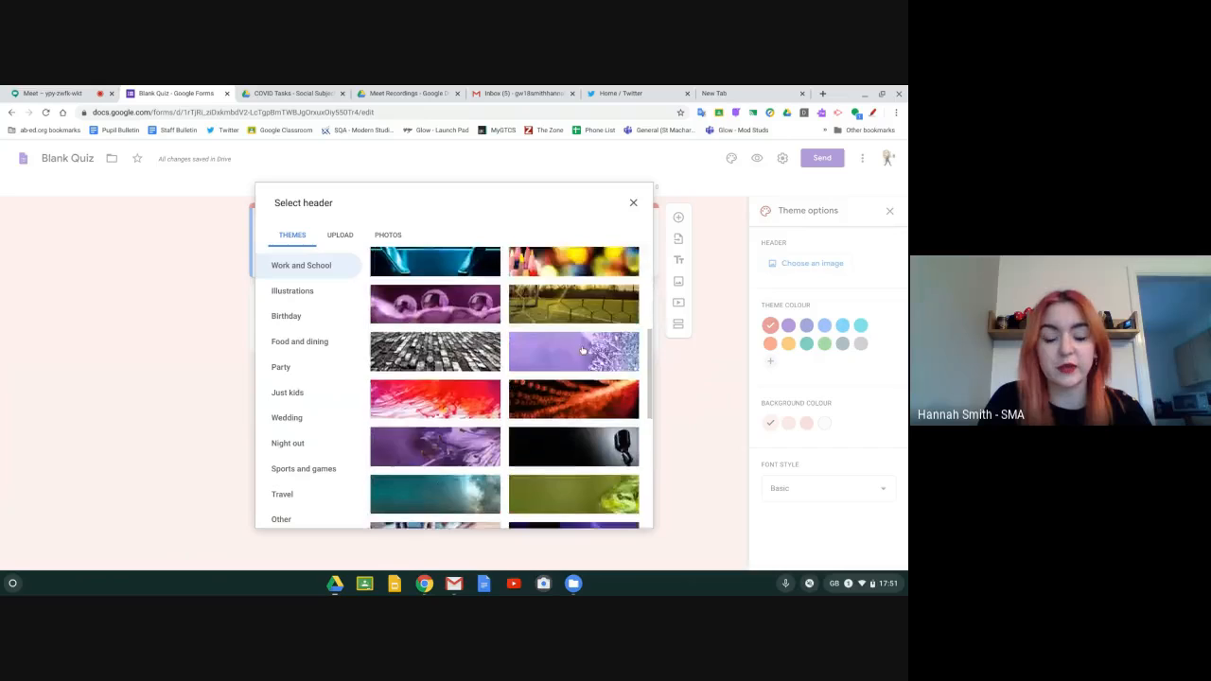
{"action": "scroll", "coordinate": [583, 350], "scroll_direction": "down", "scroll_amount": 3}
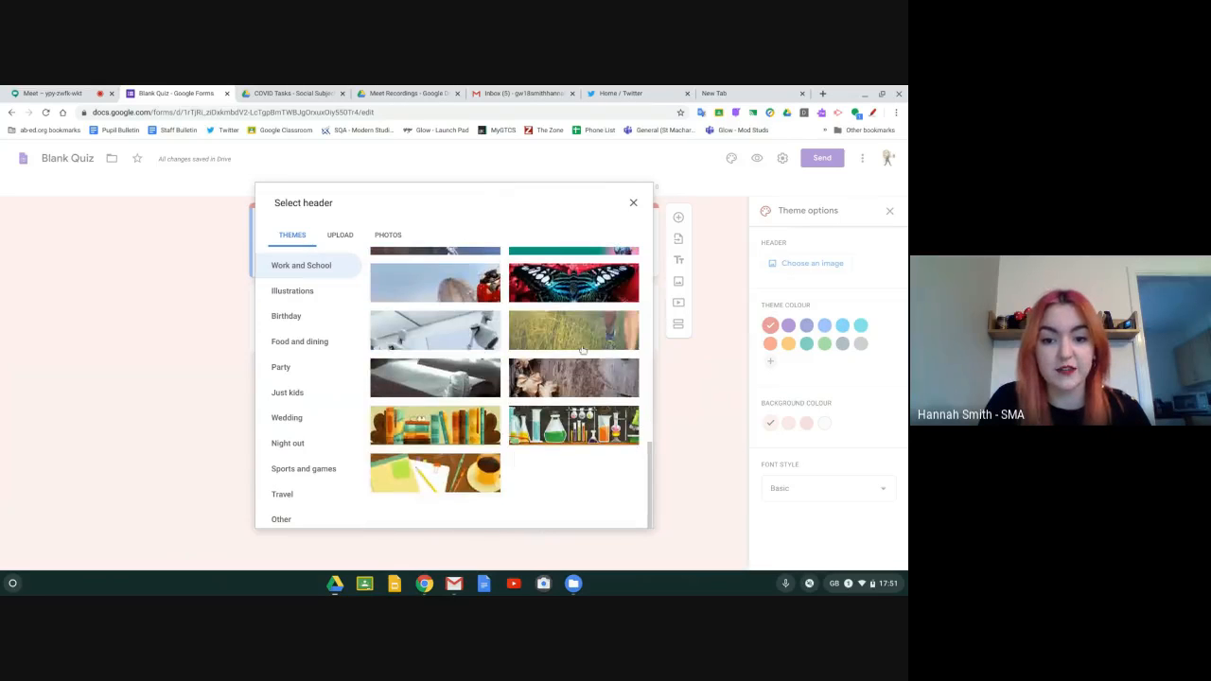
{"action": "left_click", "coordinate": [438, 428]}
{"action": "left_click", "coordinate": [430, 480]}
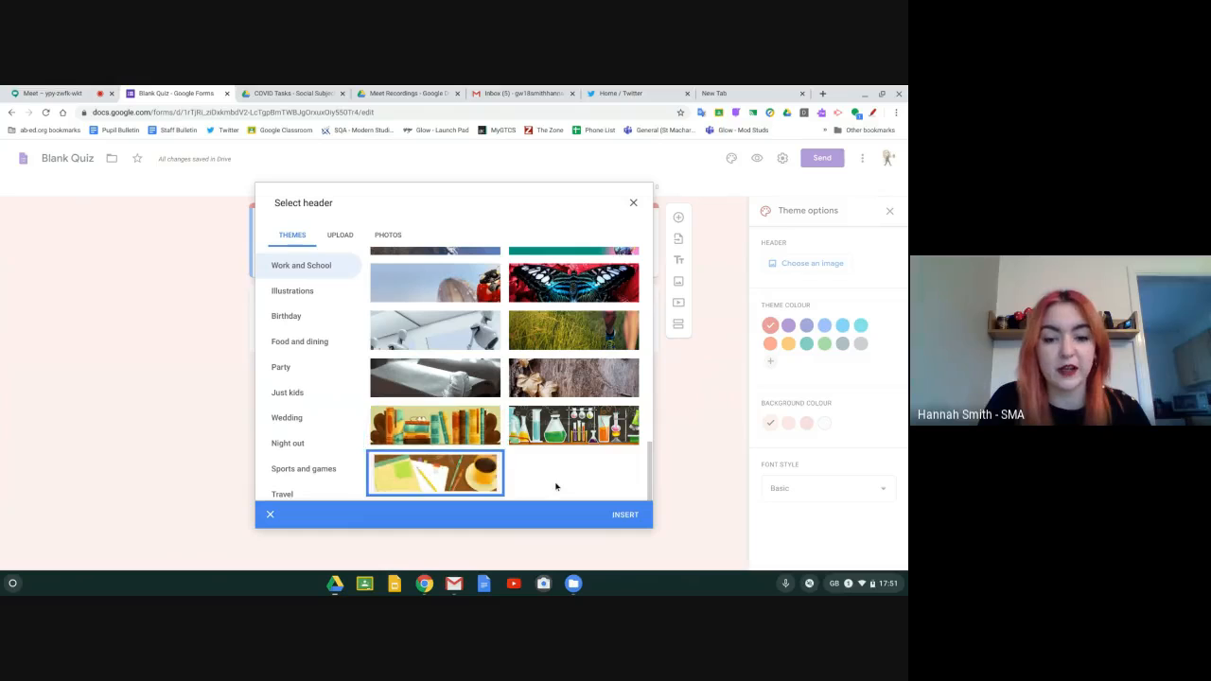
{"action": "left_click", "coordinate": [624, 516]}
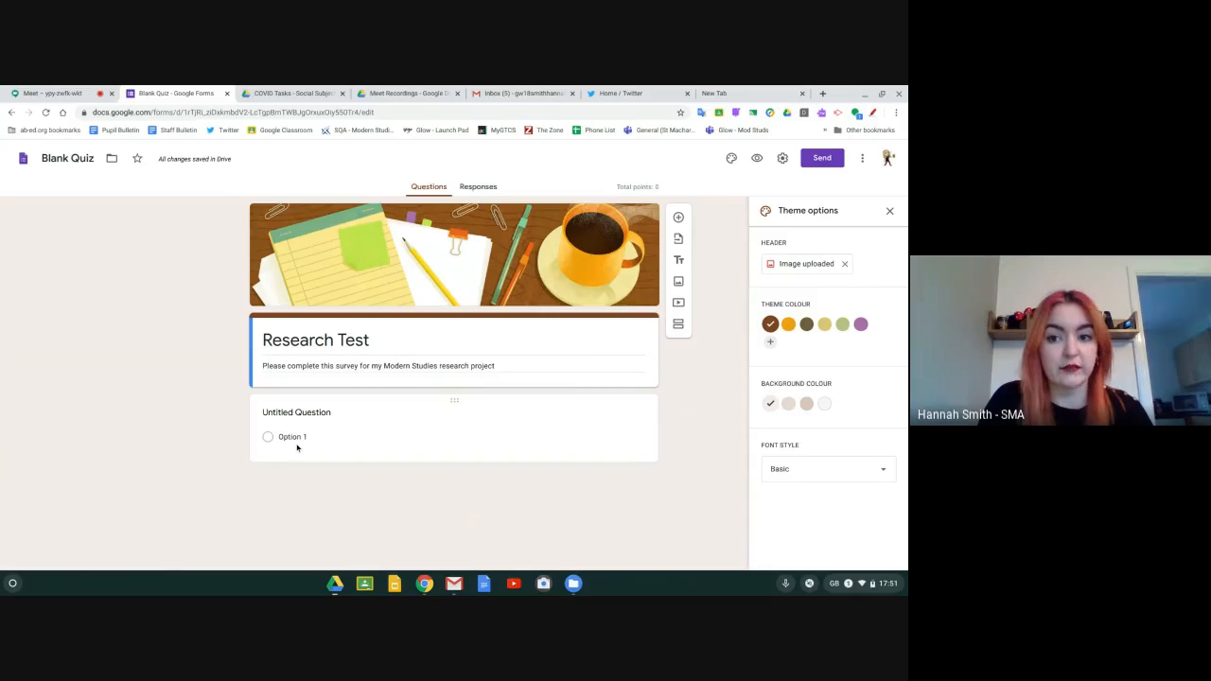
Step: Remove the restriction to Aberdeen City Education users, let respondents see summary charts and text responses, and save the settings
{"action": "left_click", "coordinate": [782, 161]}
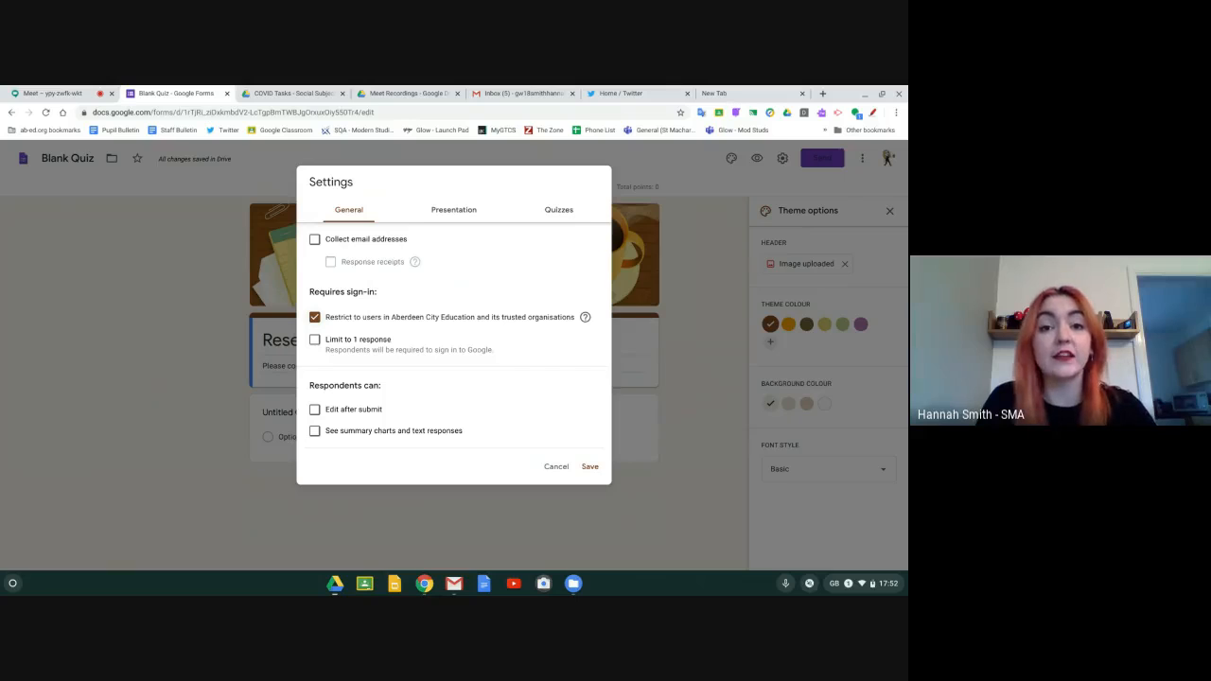
{"action": "left_click", "coordinate": [315, 319]}
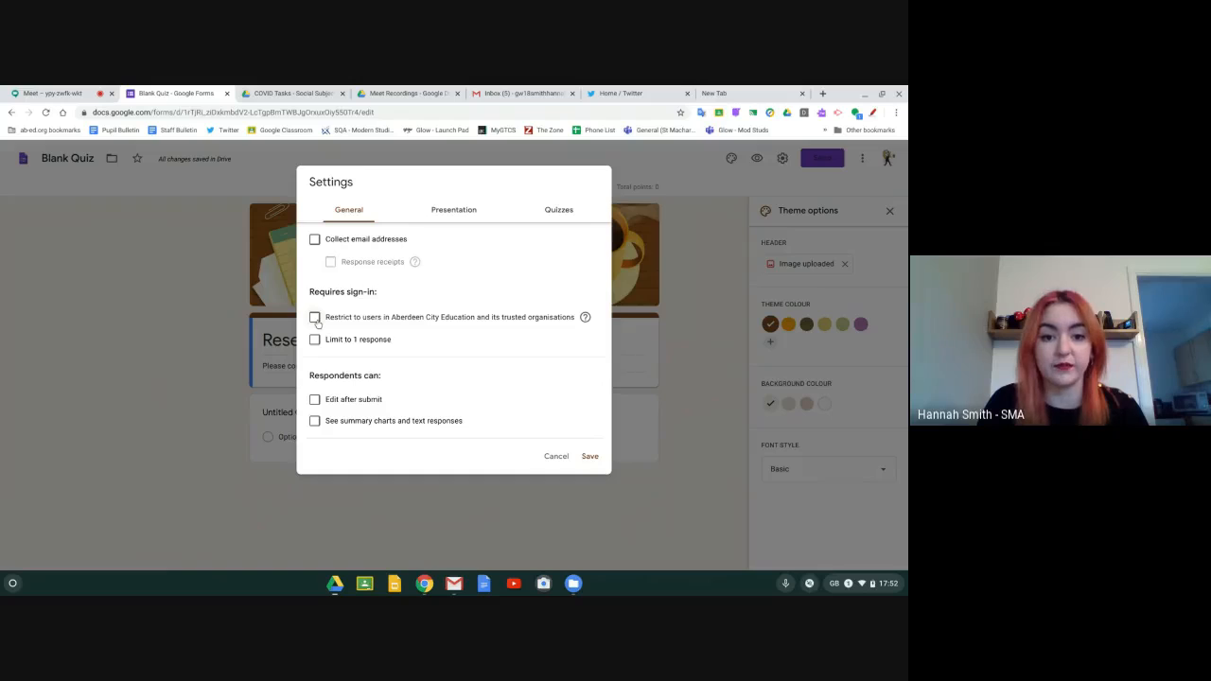
{"action": "left_click", "coordinate": [314, 420]}
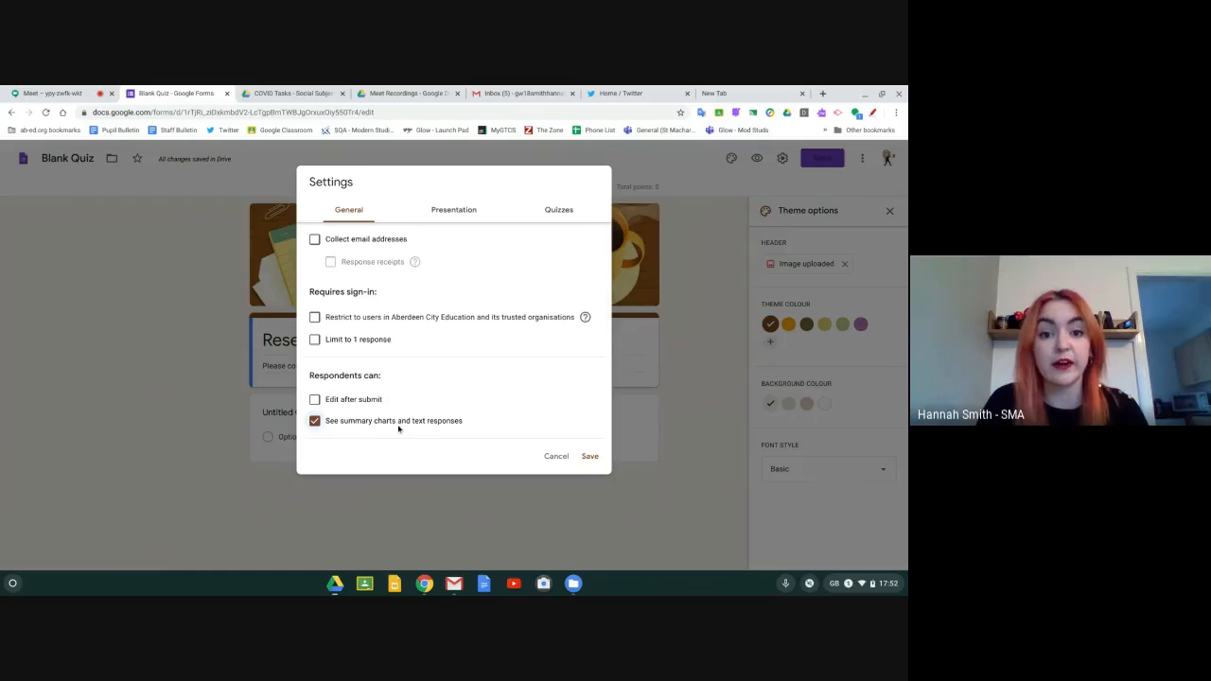
{"action": "left_click", "coordinate": [452, 212]}
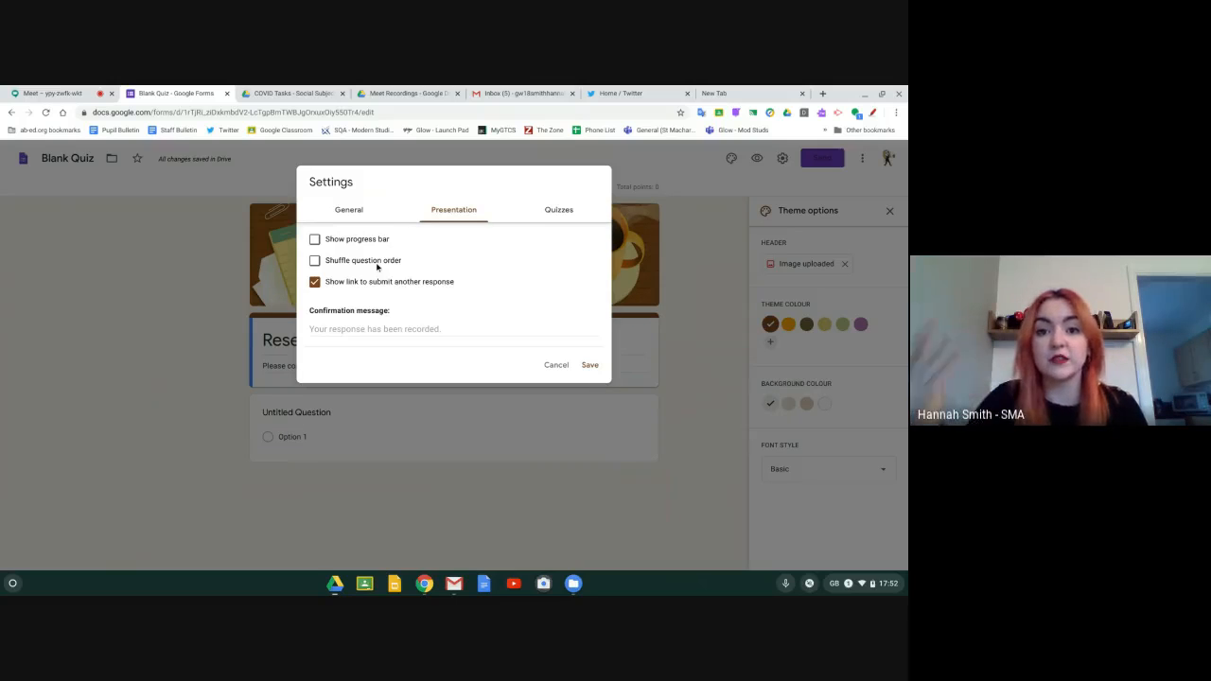
{"action": "left_click", "coordinate": [591, 366]}
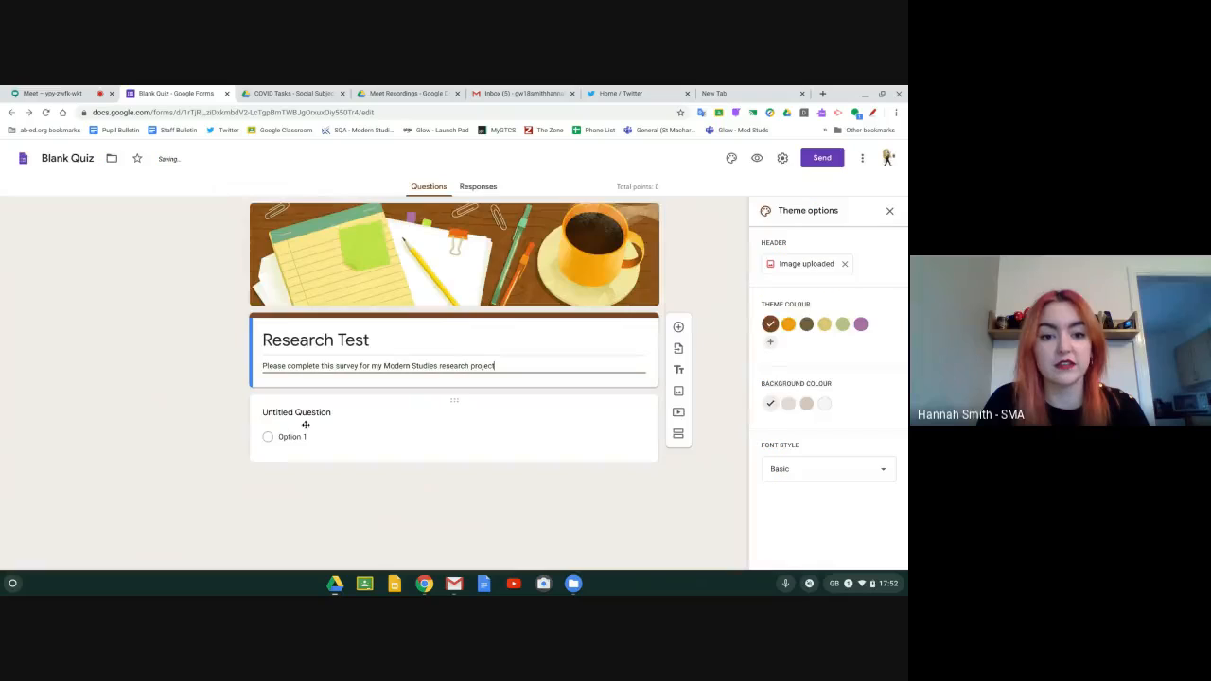
Step: Replace the untitled question's text with "How did you find this?"
{"action": "left_click", "coordinate": [288, 417]}
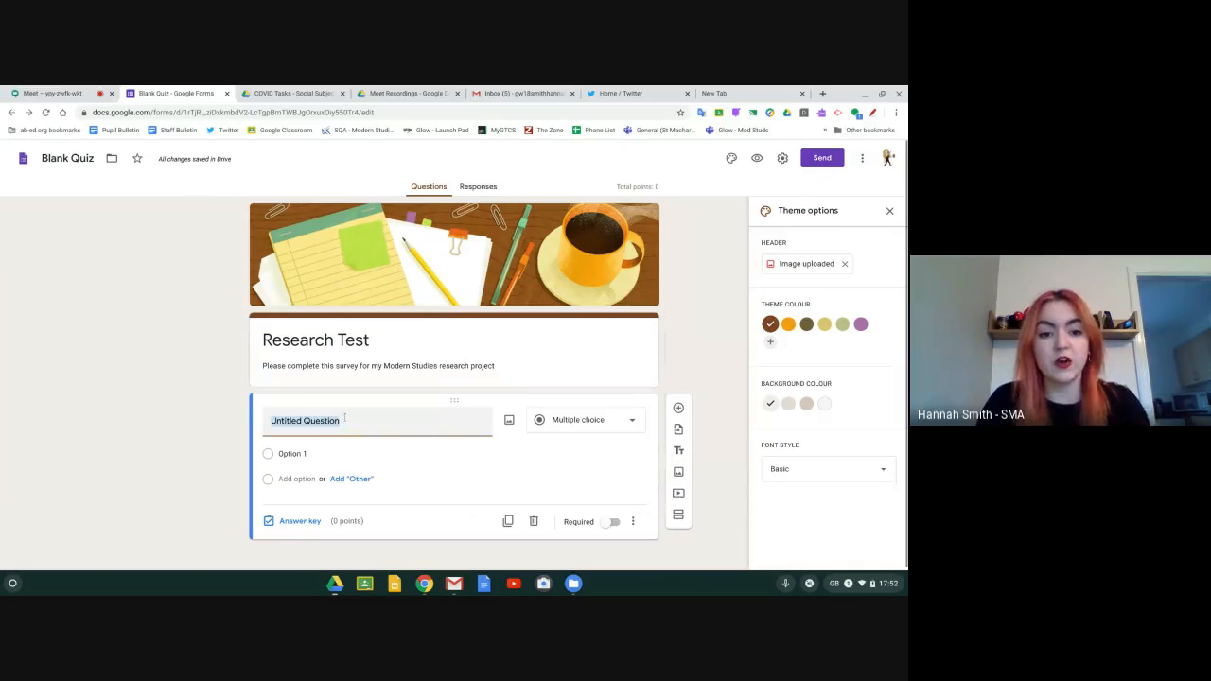
{"action": "type", "text": "How did you find this?"}
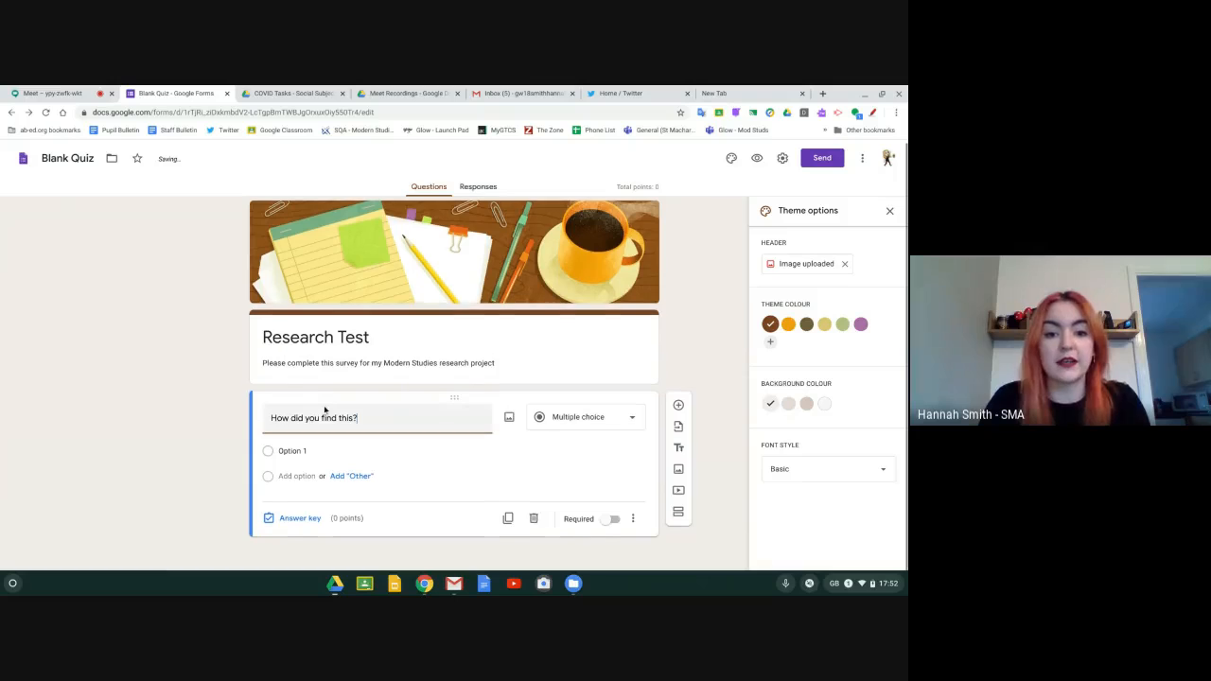
Step: Try the Short answer and Paragraph types for the question, and return it to Multiple choice
{"action": "left_click", "coordinate": [632, 420]}
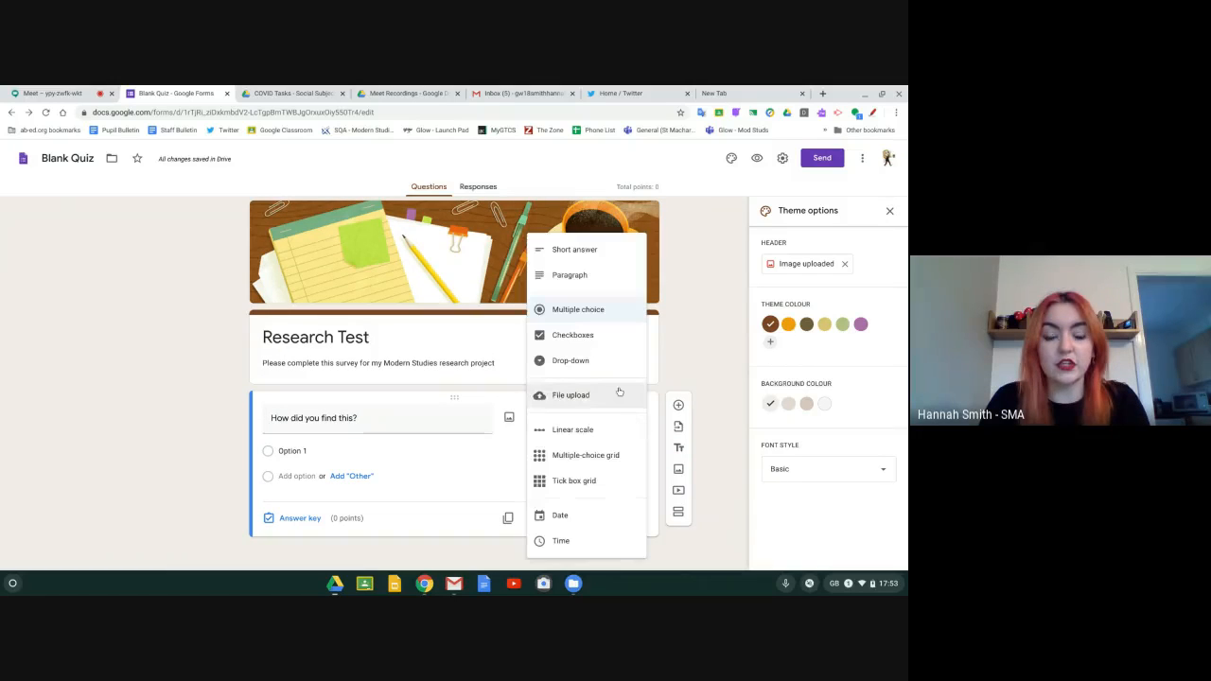
{"action": "left_click", "coordinate": [593, 254]}
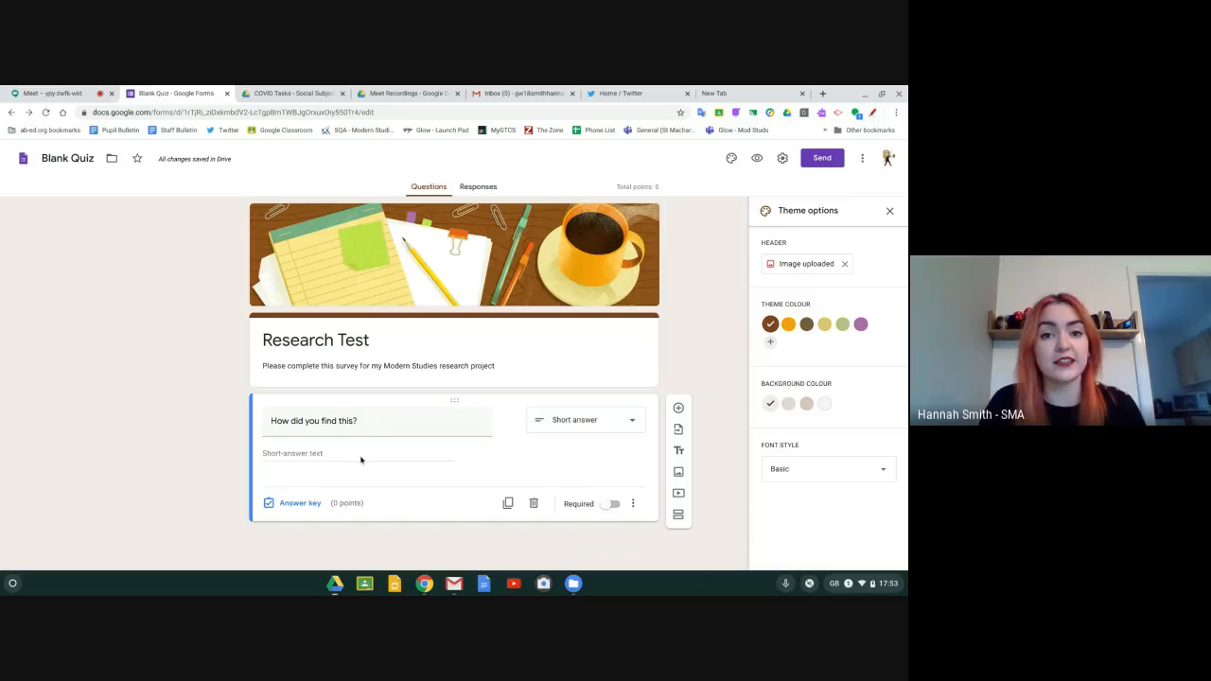
{"action": "left_click", "coordinate": [615, 427]}
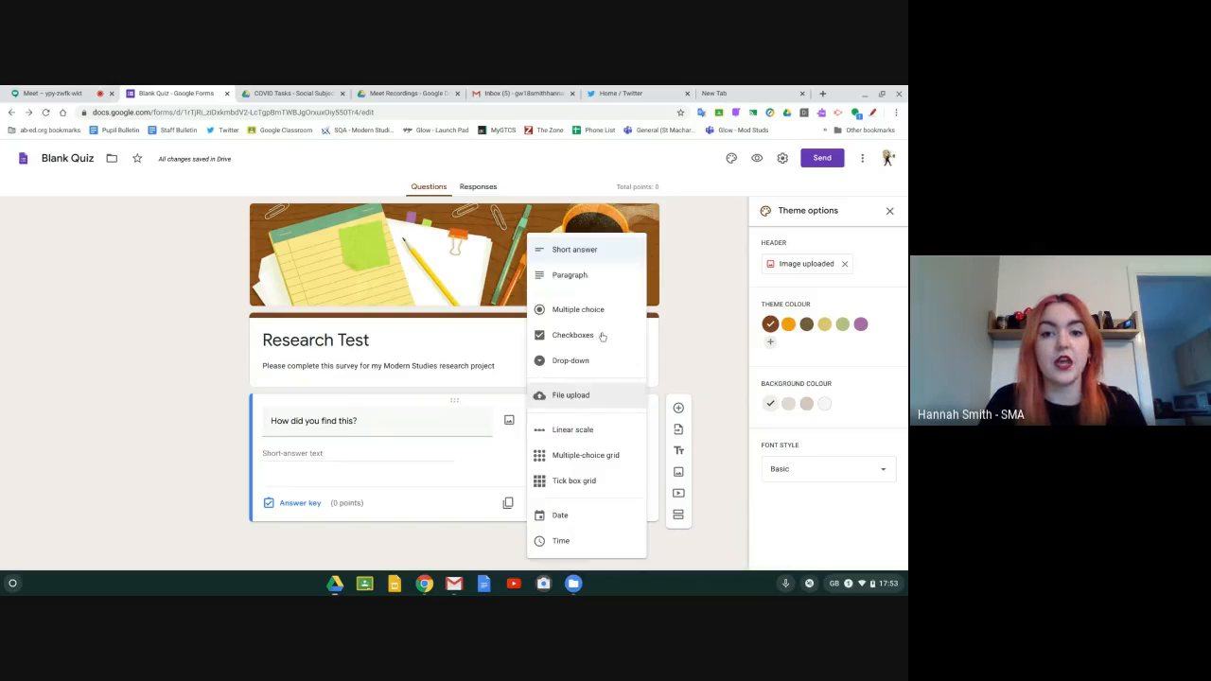
{"action": "left_click", "coordinate": [577, 275]}
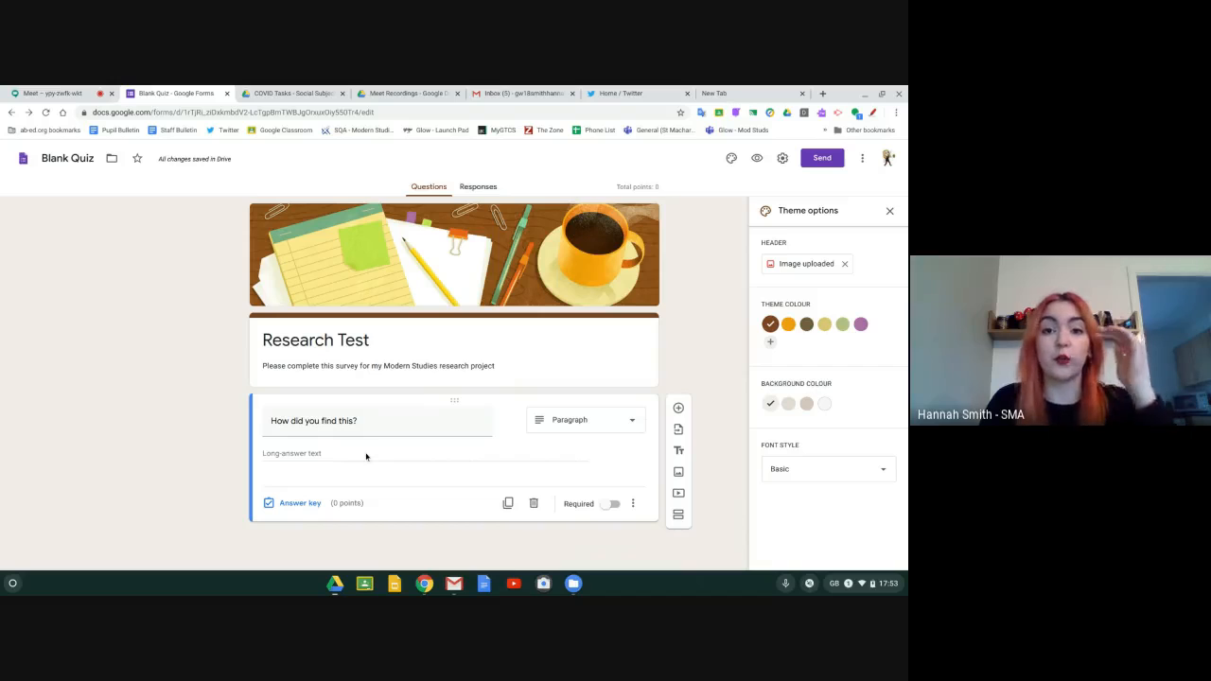
{"action": "left_click", "coordinate": [596, 429]}
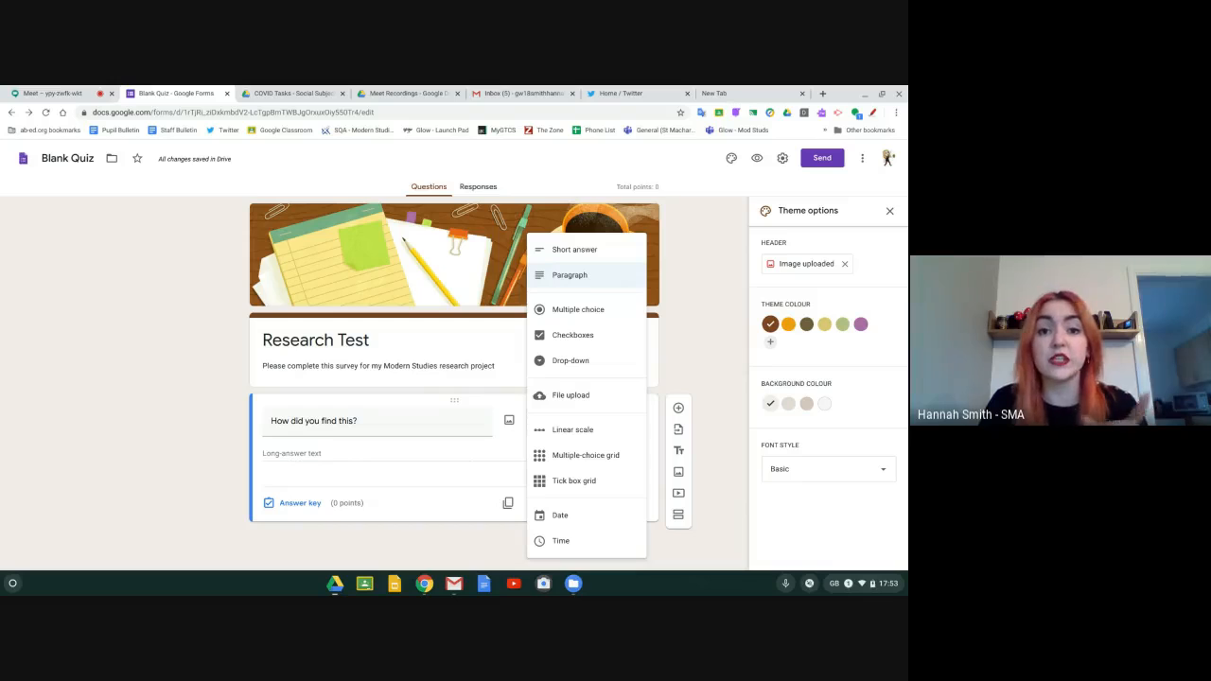
{"action": "left_click", "coordinate": [578, 310]}
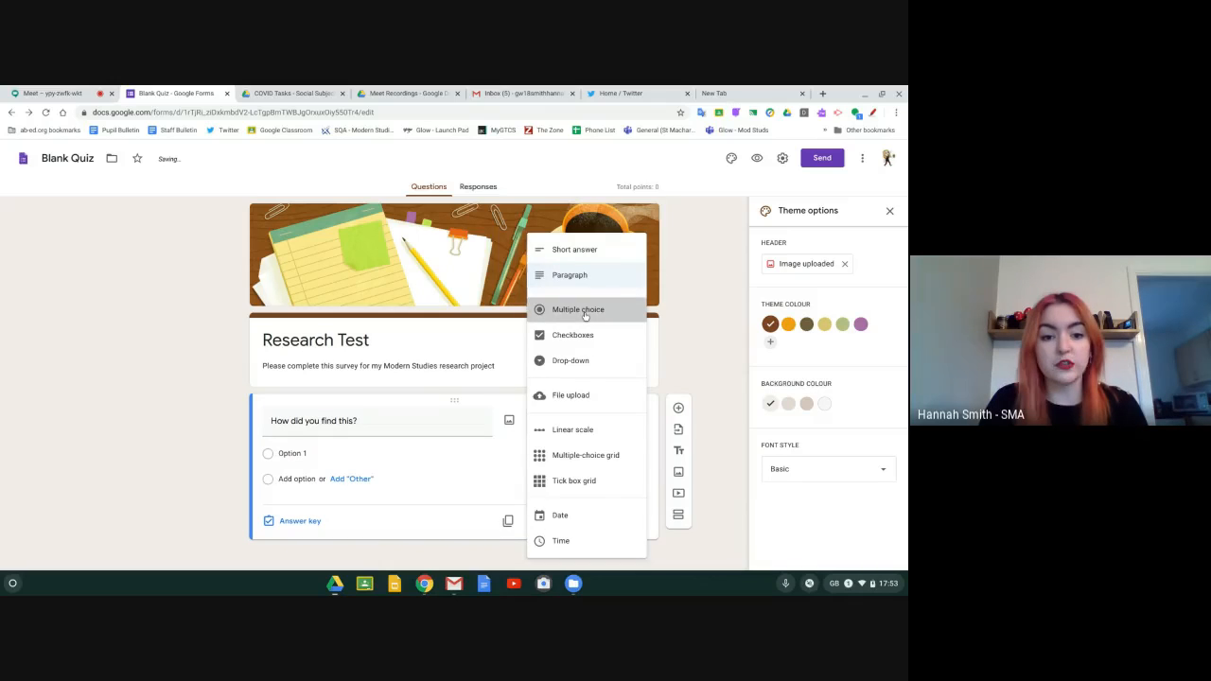
Step: Give the "How did you find this?" question four options: "ok", "not bad", "easy" and "difficult"
{"action": "left_click", "coordinate": [303, 455]}
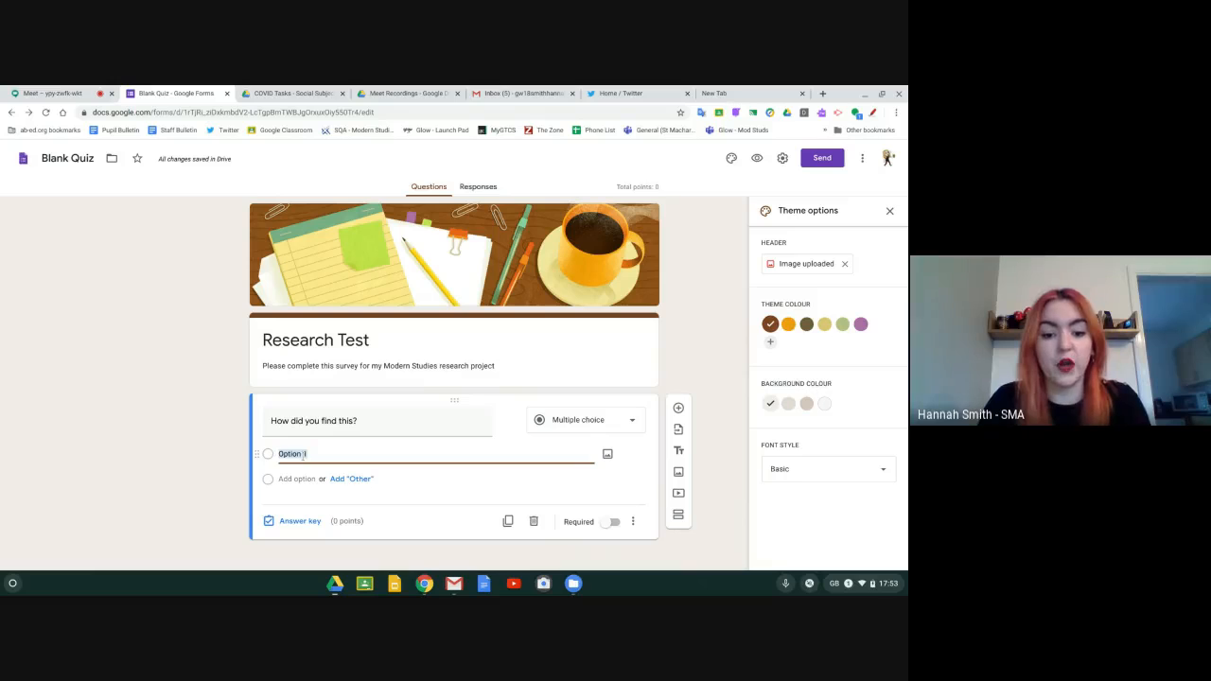
{"action": "type", "text": "oo"}
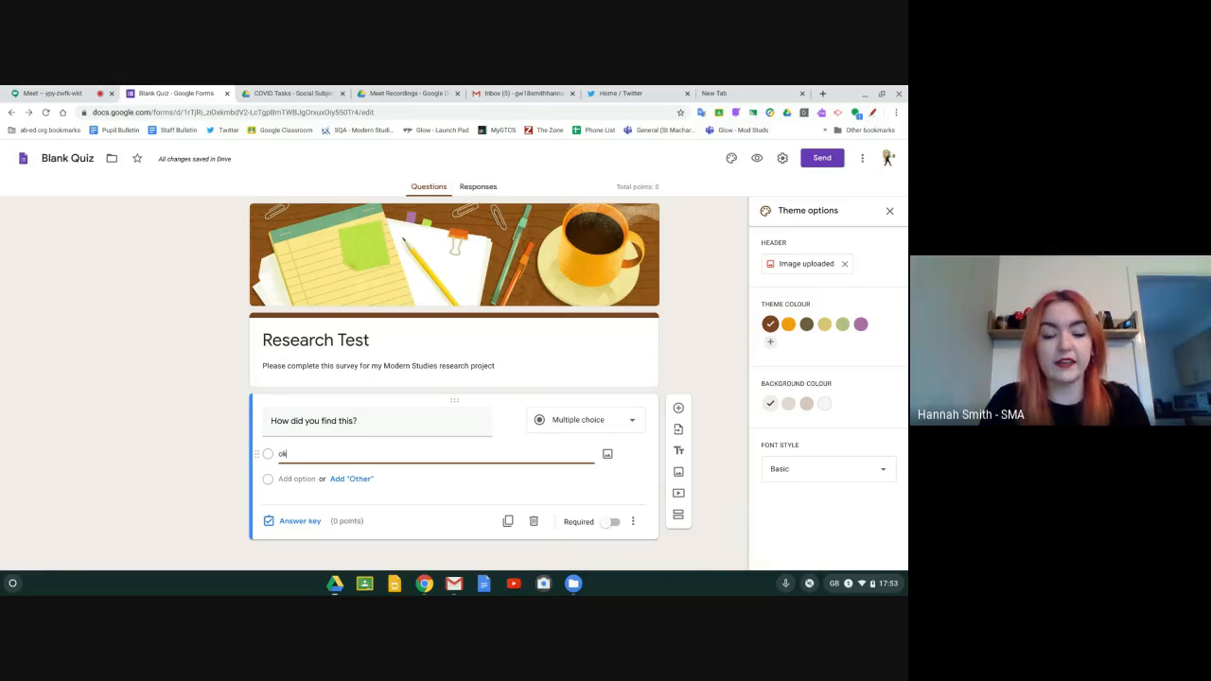
{"action": "key", "text": "Return"}
{"action": "type", "text": "not"}
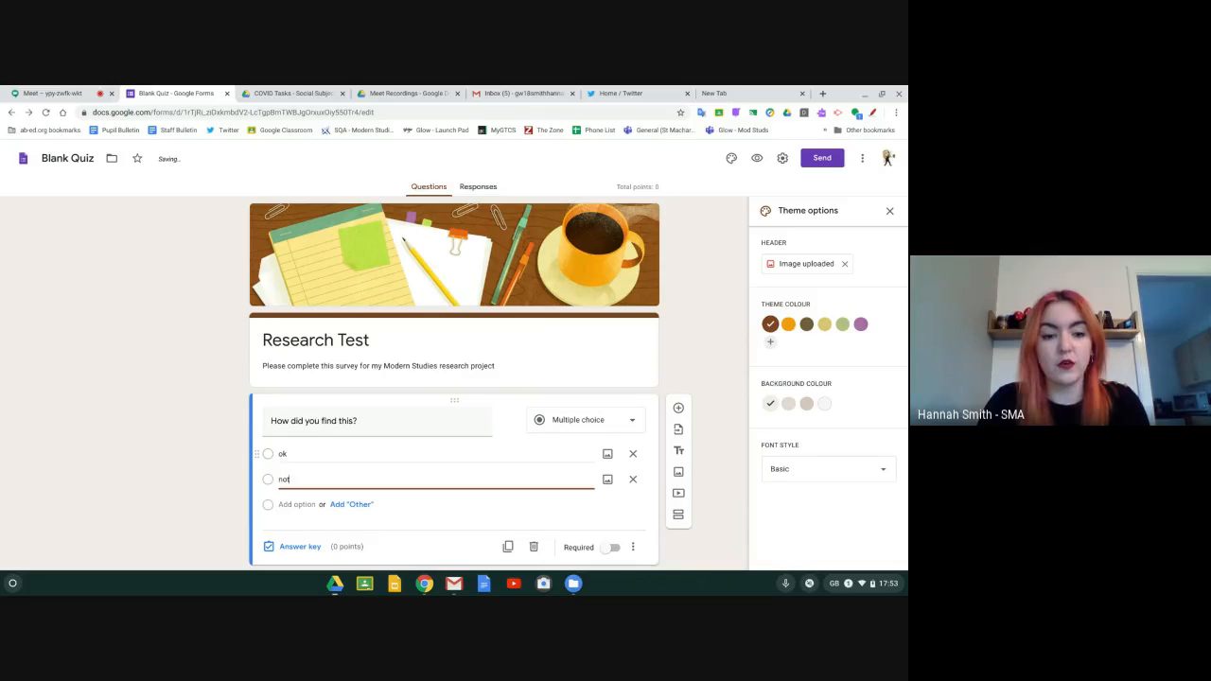
{"action": "type", "text": " bad"}
{"action": "key", "text": "Return"}
{"action": "type", "text": "easy"}
{"action": "key", "text": "Return"}
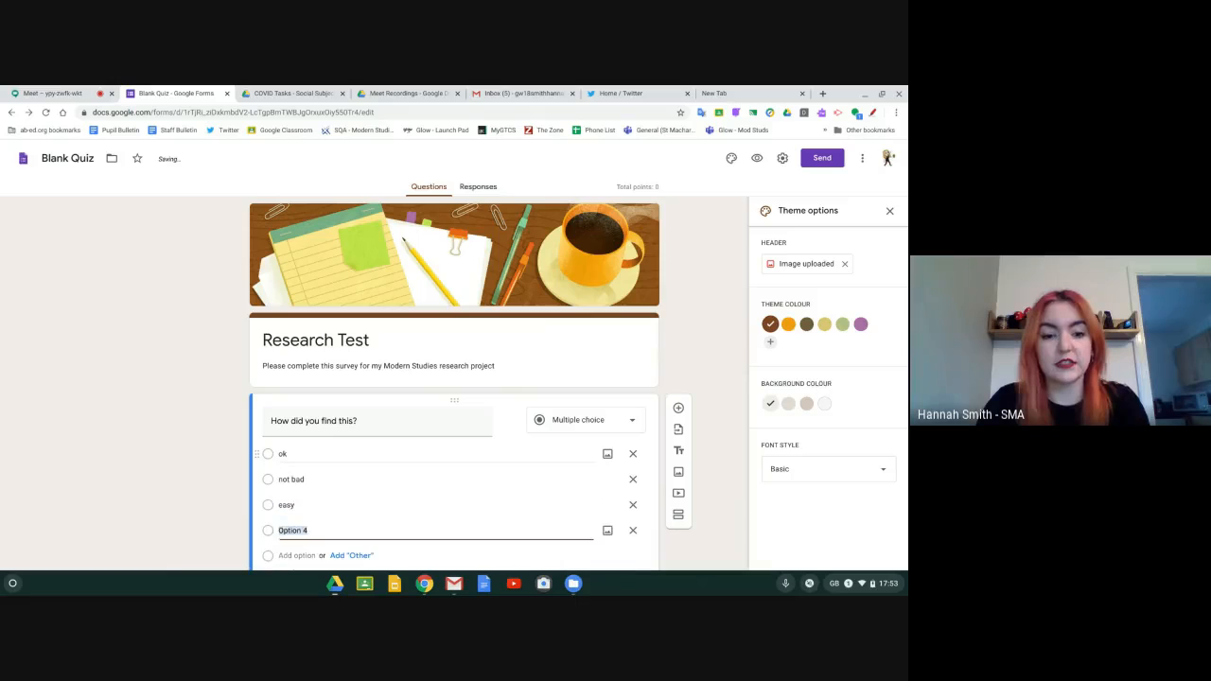
{"action": "type", "text": "difficult"}
{"action": "scroll", "coordinate": [144, 343], "scroll_direction": "down", "scroll_amount": 1}
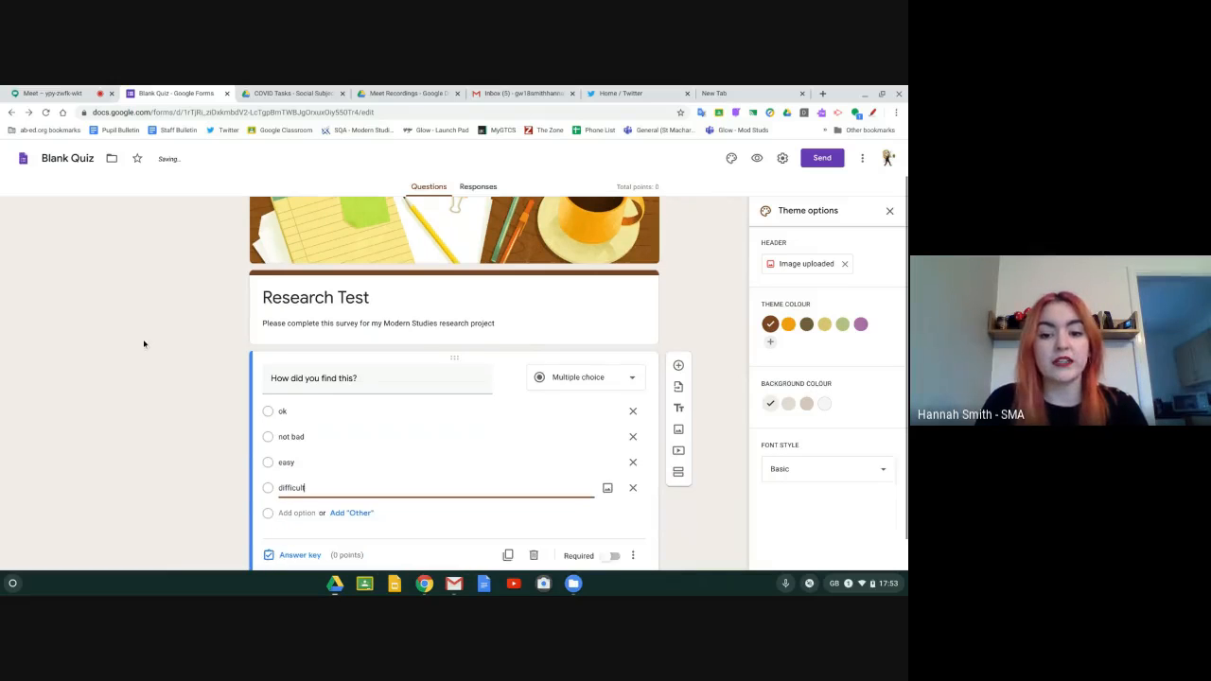
{"action": "scroll", "coordinate": [219, 414], "scroll_direction": "down", "scroll_amount": 1}
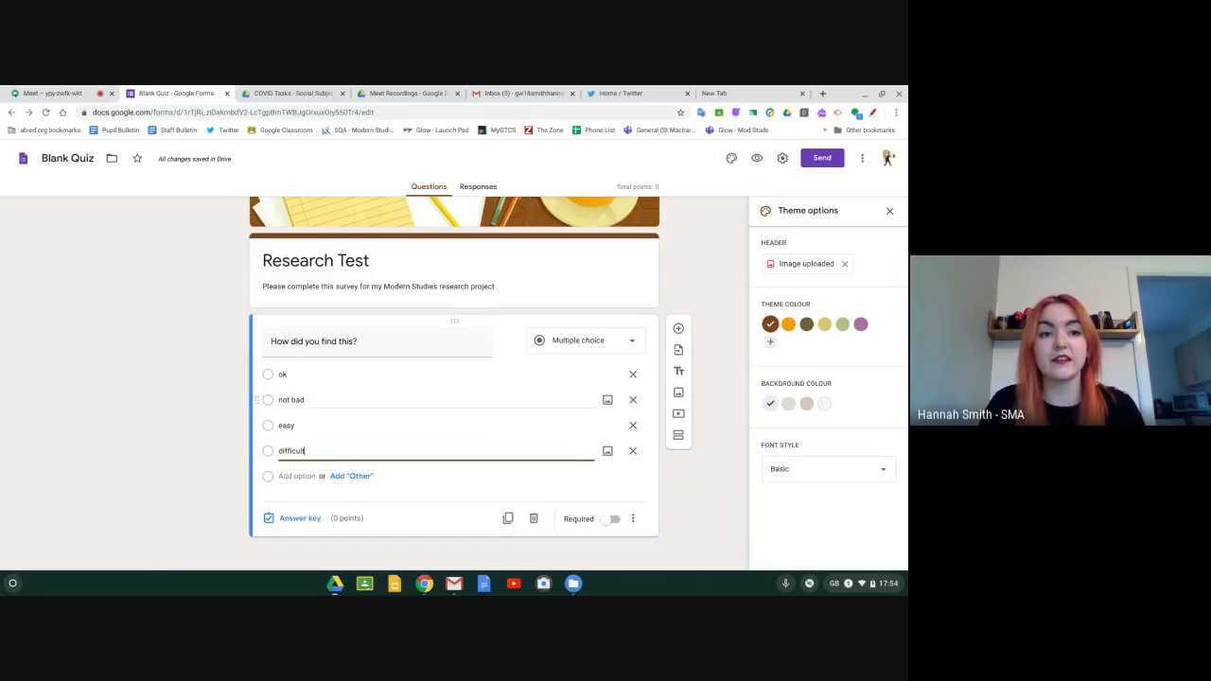
Step: Try making the "How did you find this?" question required, and make it optional again
{"action": "left_click", "coordinate": [614, 520]}
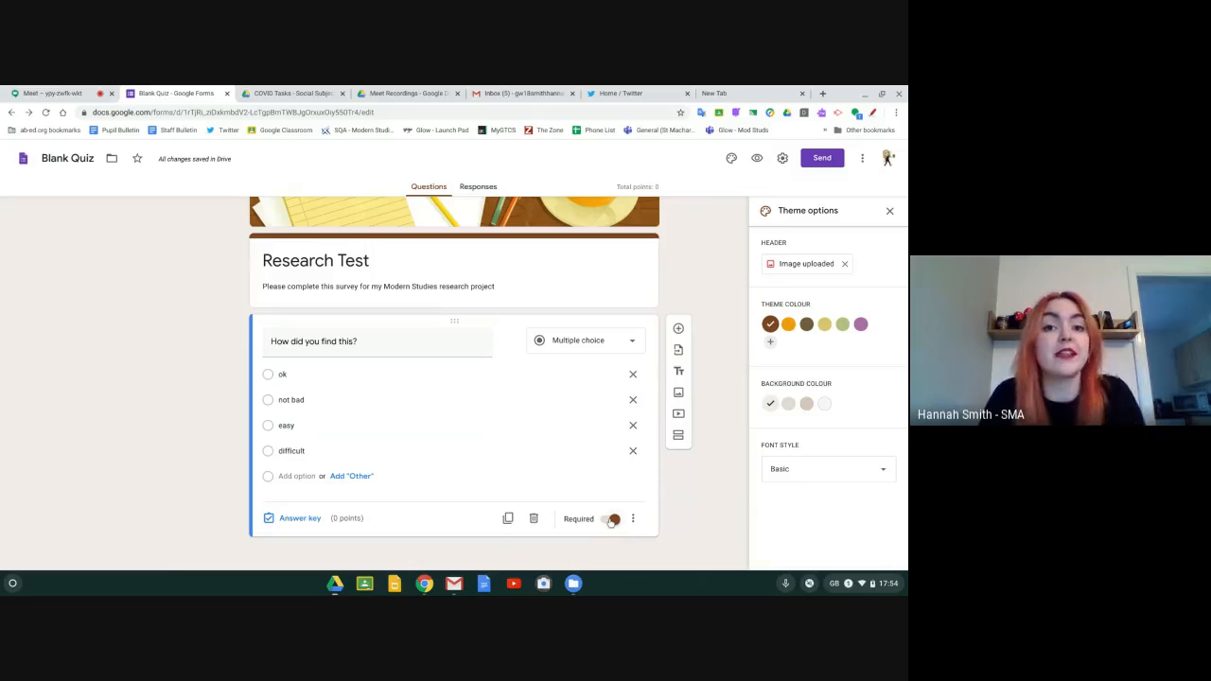
{"action": "left_click", "coordinate": [612, 520]}
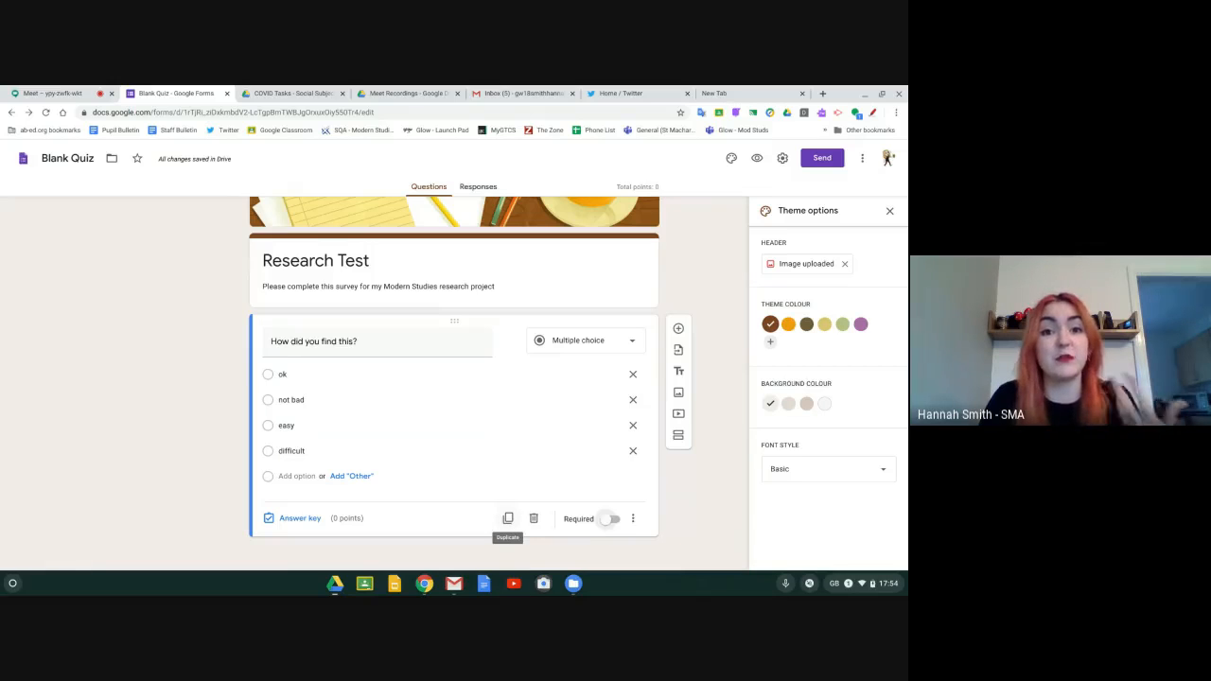
Step: Add a new question below the first one with the text "What are your views on blank?"
{"action": "left_click", "coordinate": [678, 330]}
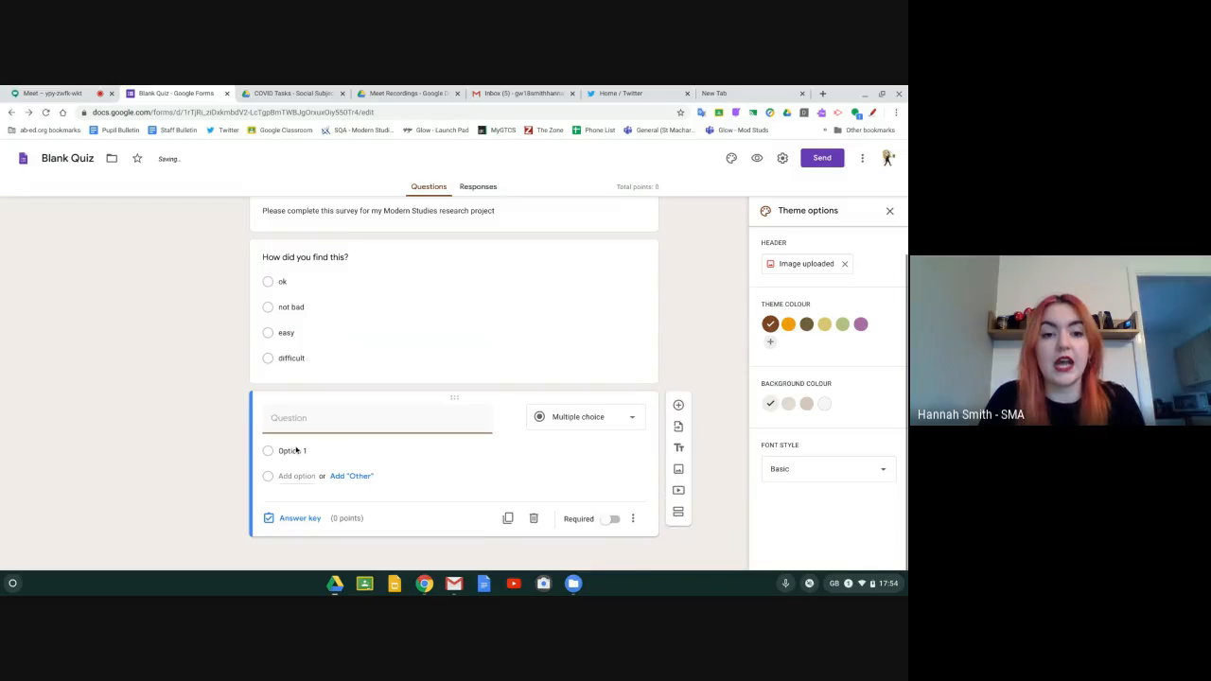
{"action": "type", "text": "What ar"}
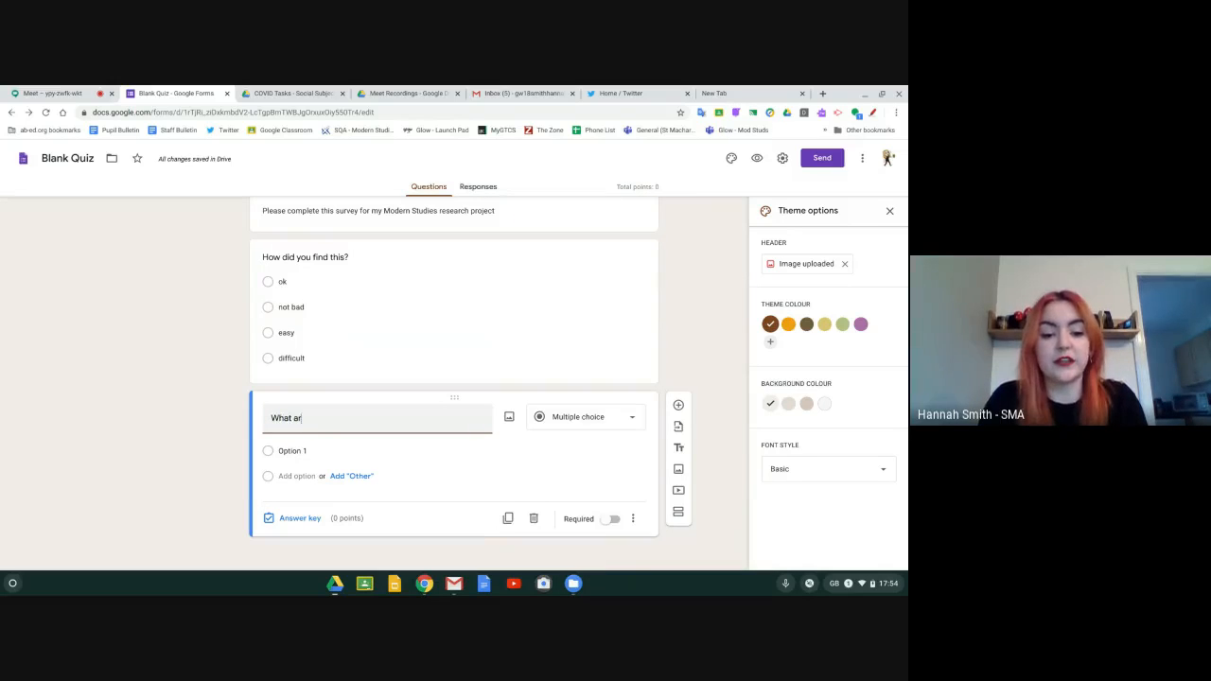
{"action": "type", "text": "e your views on blank?"}
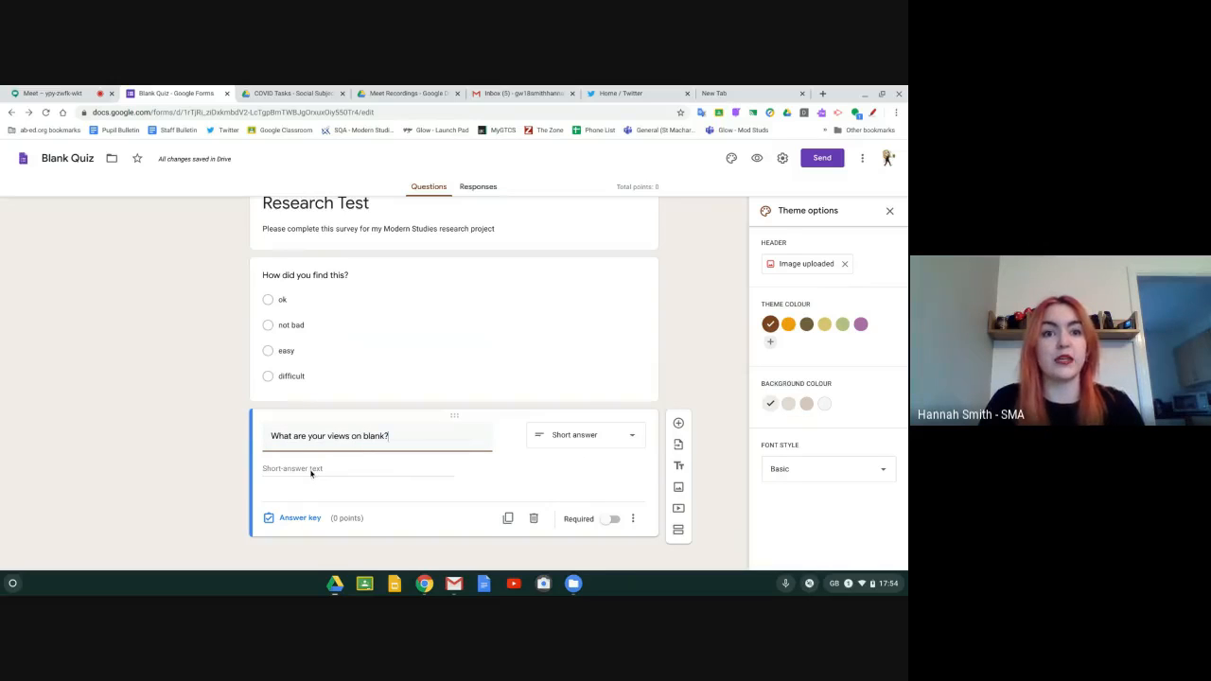
Step: Try the Checkboxes and Drop-down types for the "What are your views on blank?" question
{"action": "left_click", "coordinate": [577, 436]}
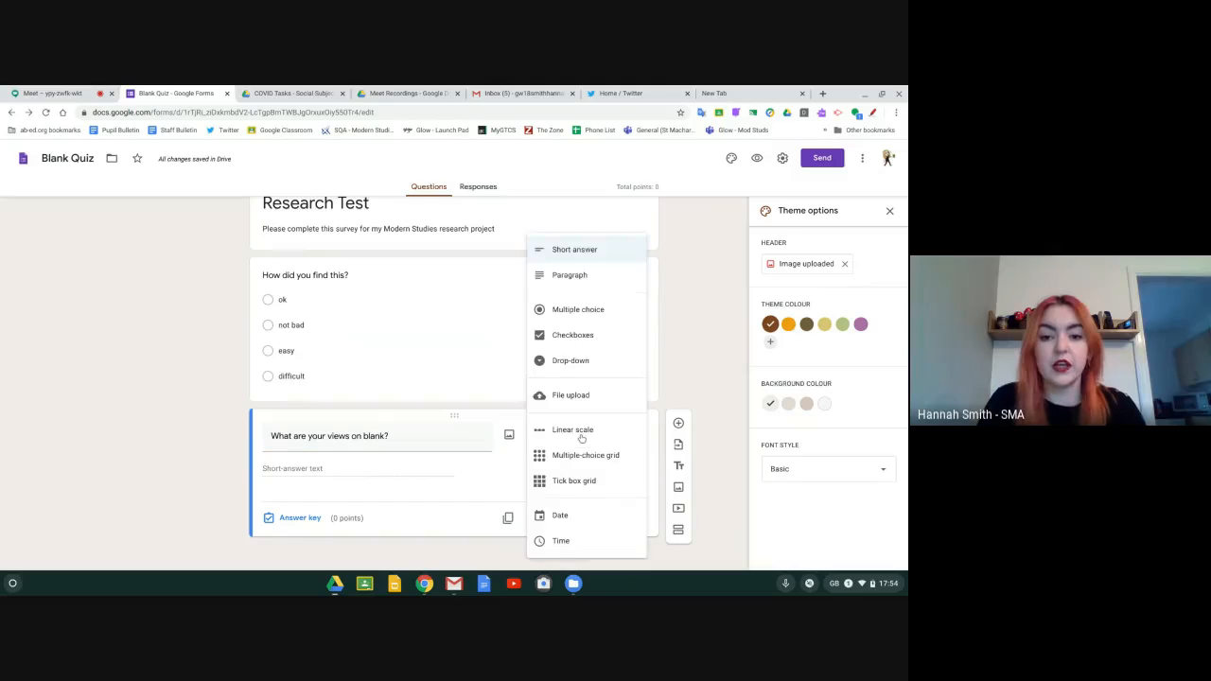
{"action": "left_click", "coordinate": [612, 343]}
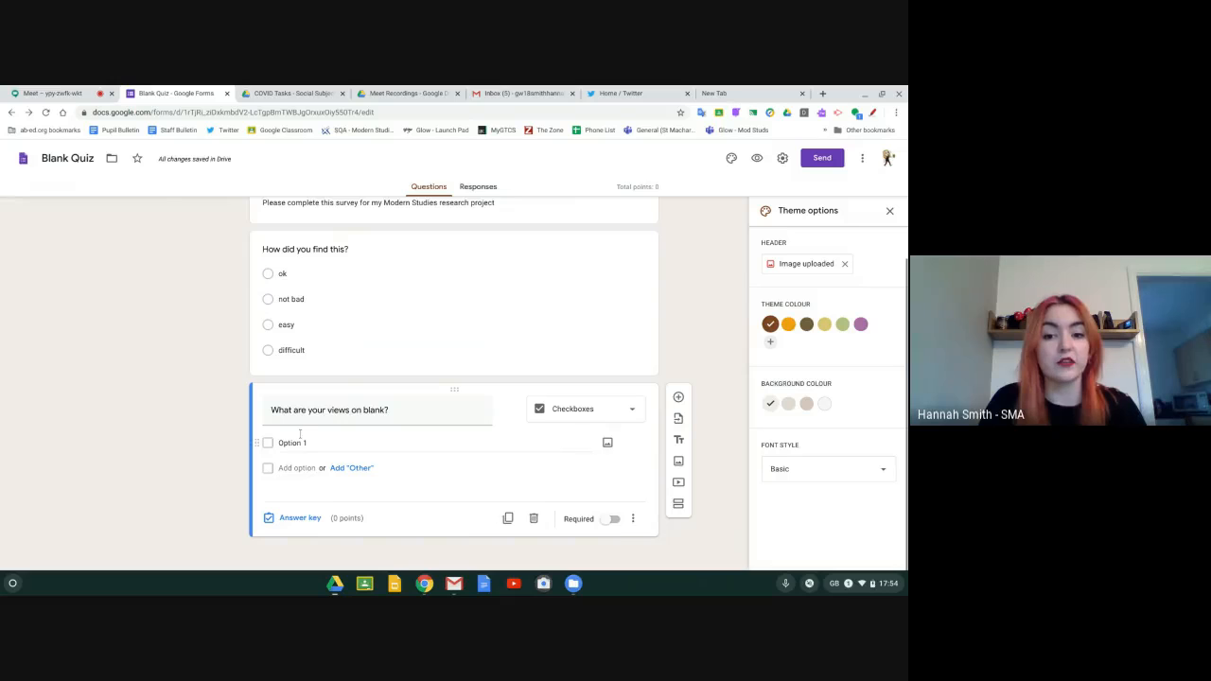
{"action": "left_click", "coordinate": [594, 409]}
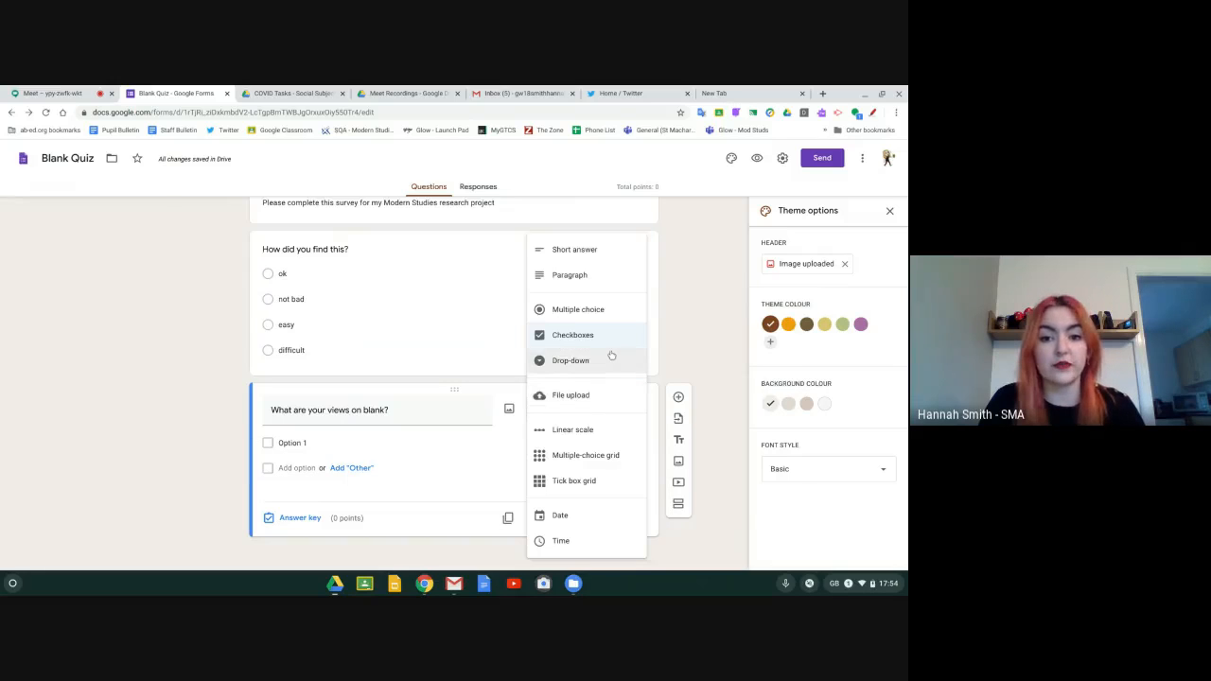
{"action": "left_click", "coordinate": [553, 365]}
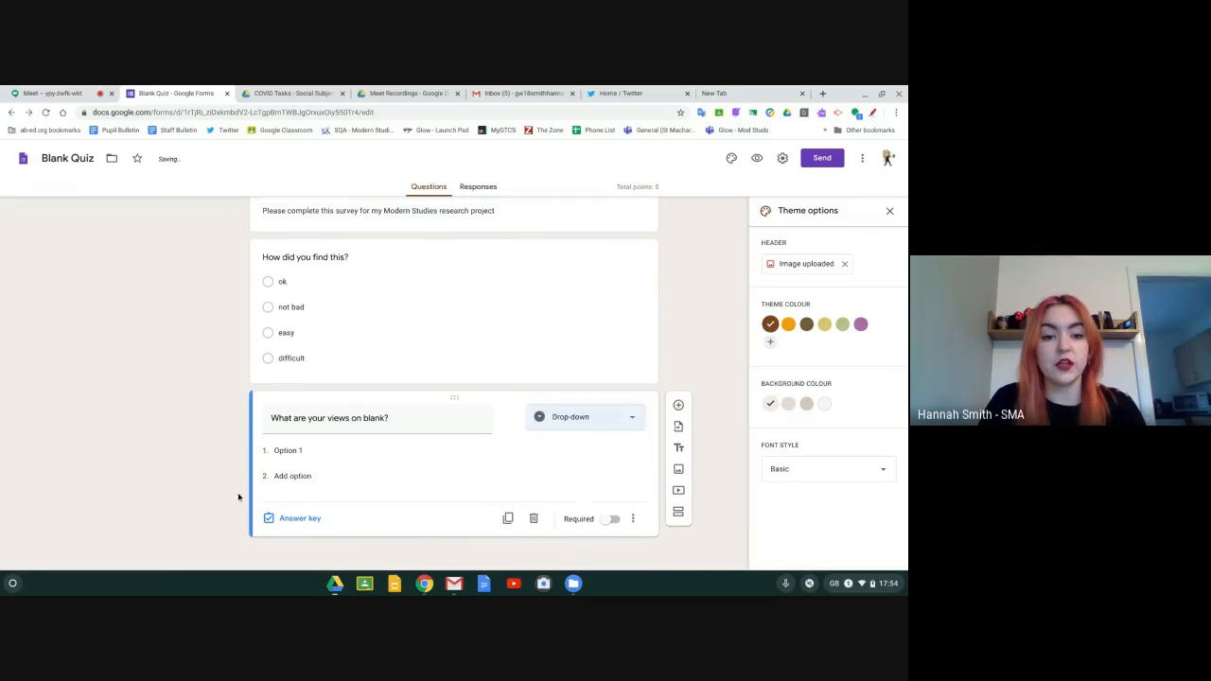
Step: Make the "What are your views on blank?" question a linear scale from 1 to 5, labelling 1 "understood" and 5 "confused"
{"action": "left_click", "coordinate": [609, 428]}
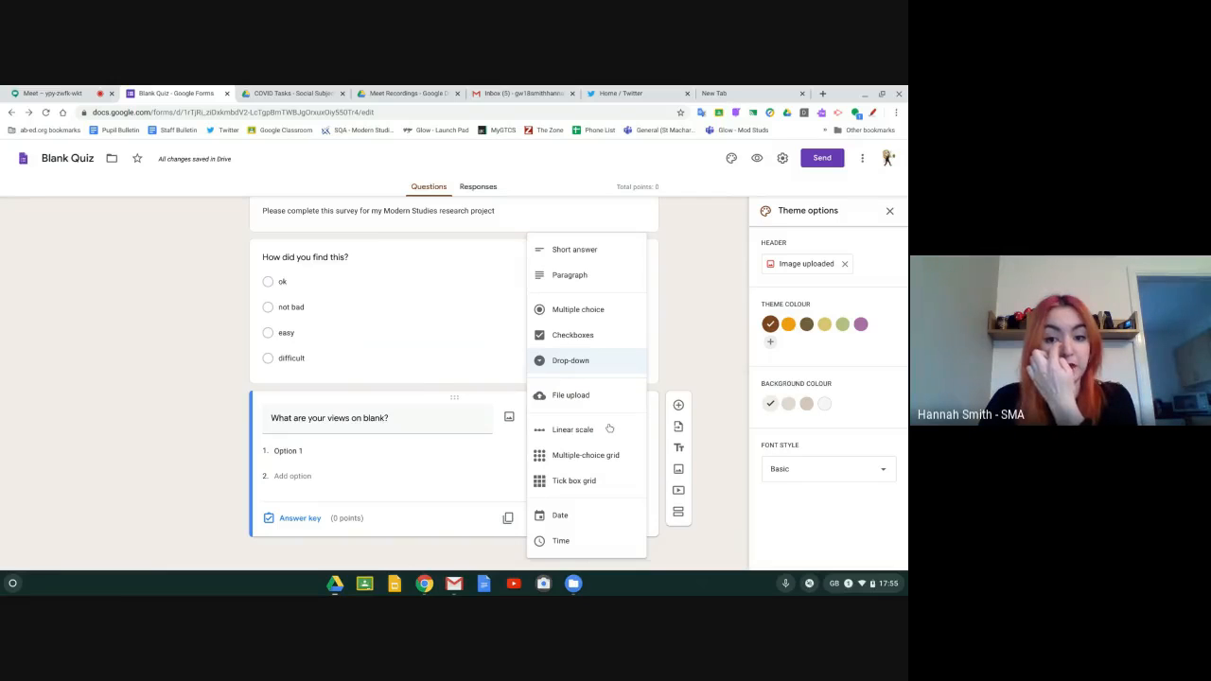
{"action": "left_click", "coordinate": [606, 431]}
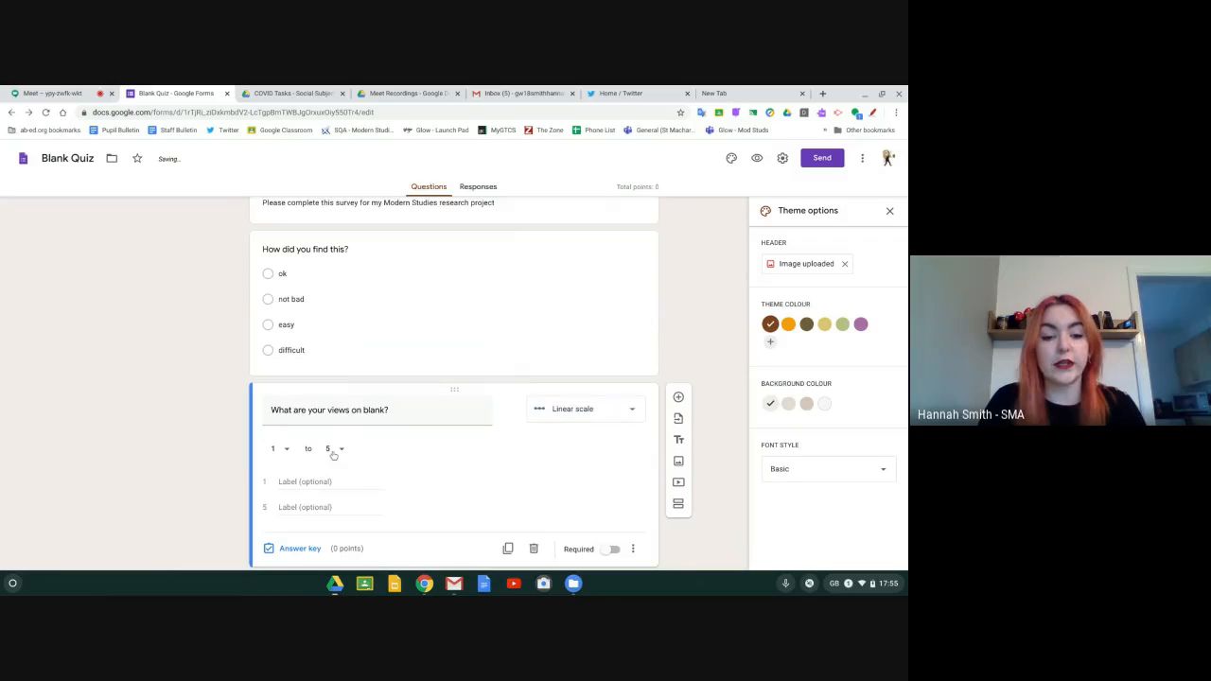
{"action": "left_click", "coordinate": [312, 481]}
{"action": "type", "text": "unde"}
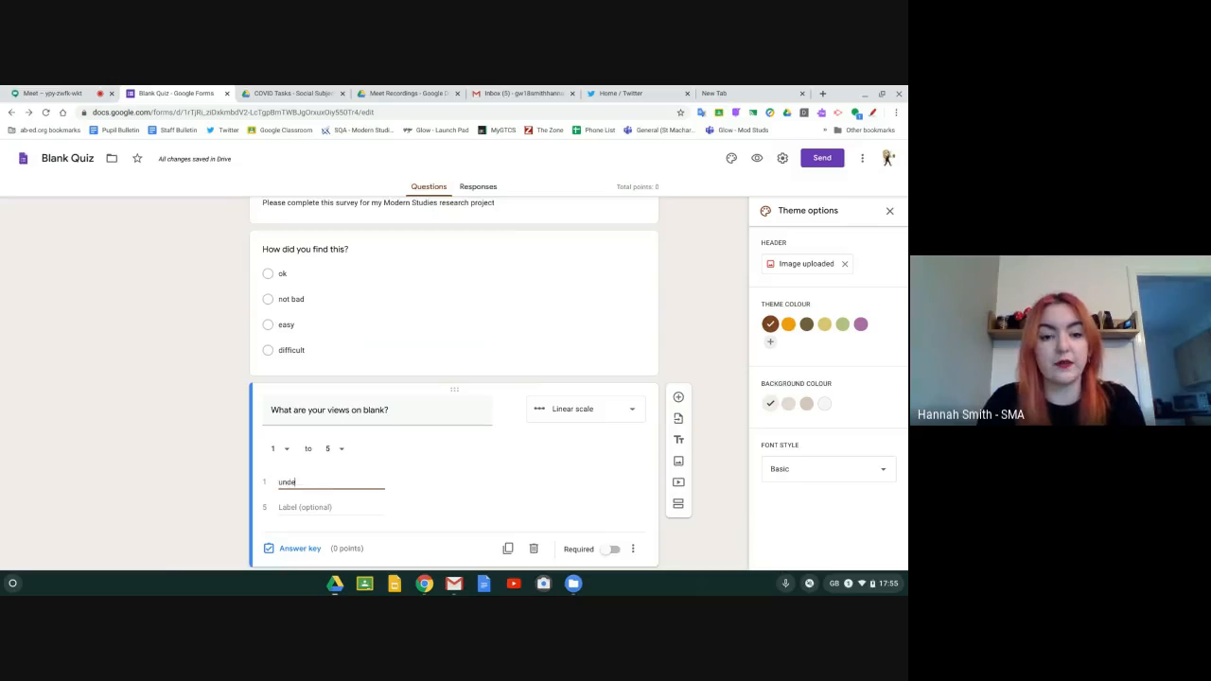
{"action": "type", "text": "rstood"}
{"action": "key", "text": "Tab"}
{"action": "type", "text": "conf"}
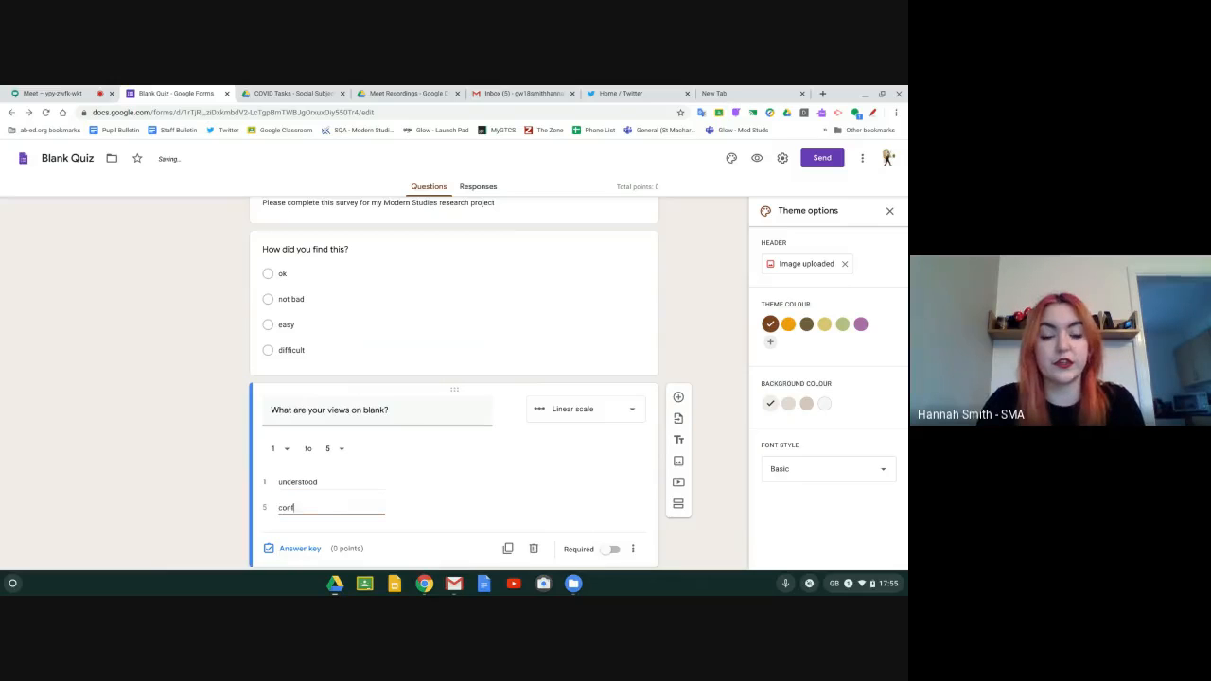
{"action": "type", "text": "used"}
{"action": "key", "text": "Tab"}
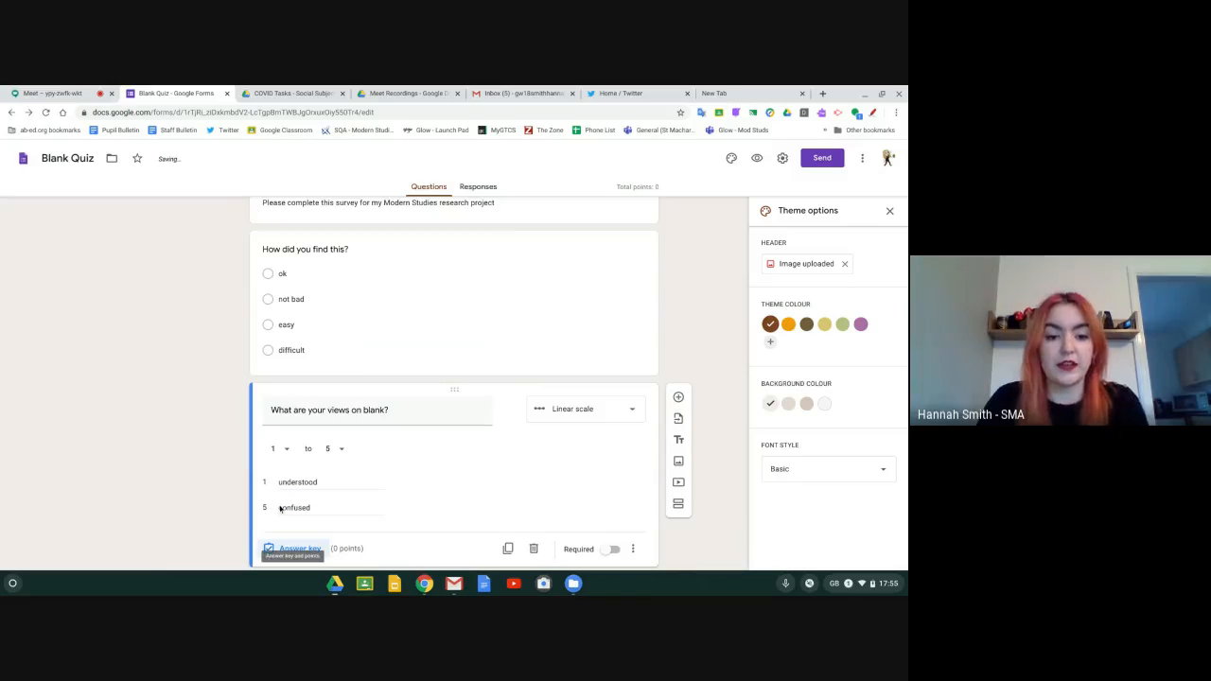
{"action": "double_click", "coordinate": [295, 508]}
{"action": "left_click", "coordinate": [472, 486]}
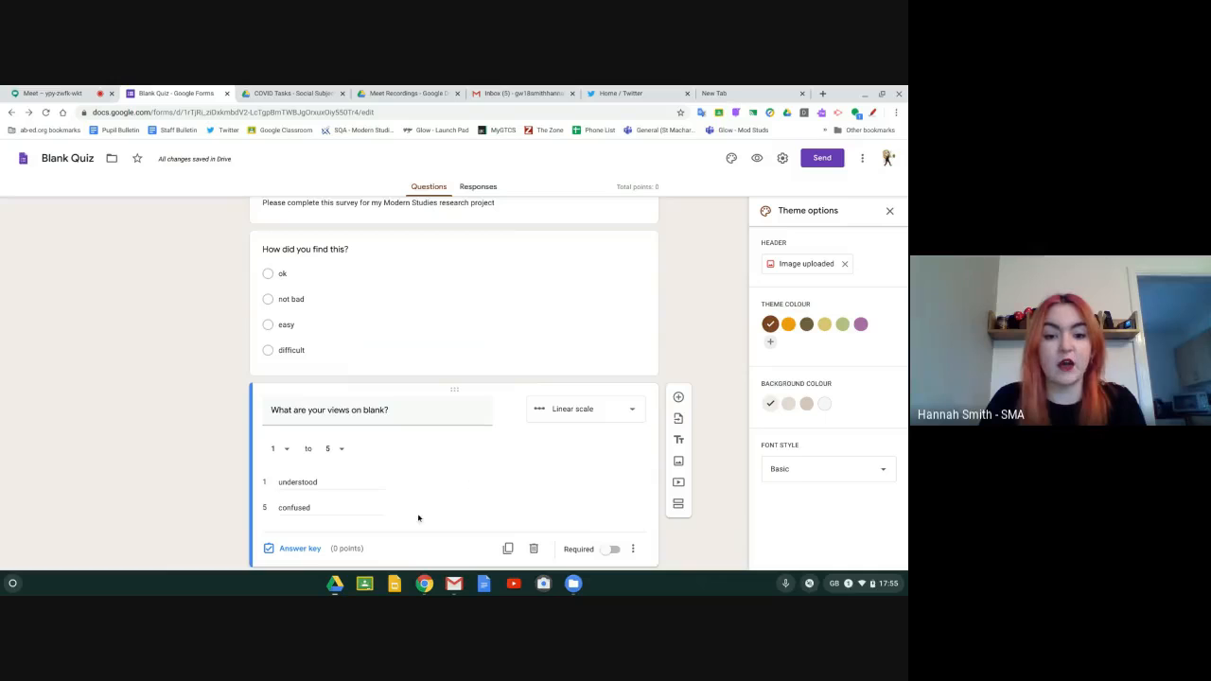
{"action": "scroll", "coordinate": [449, 485], "scroll_direction": "down", "scroll_amount": 1}
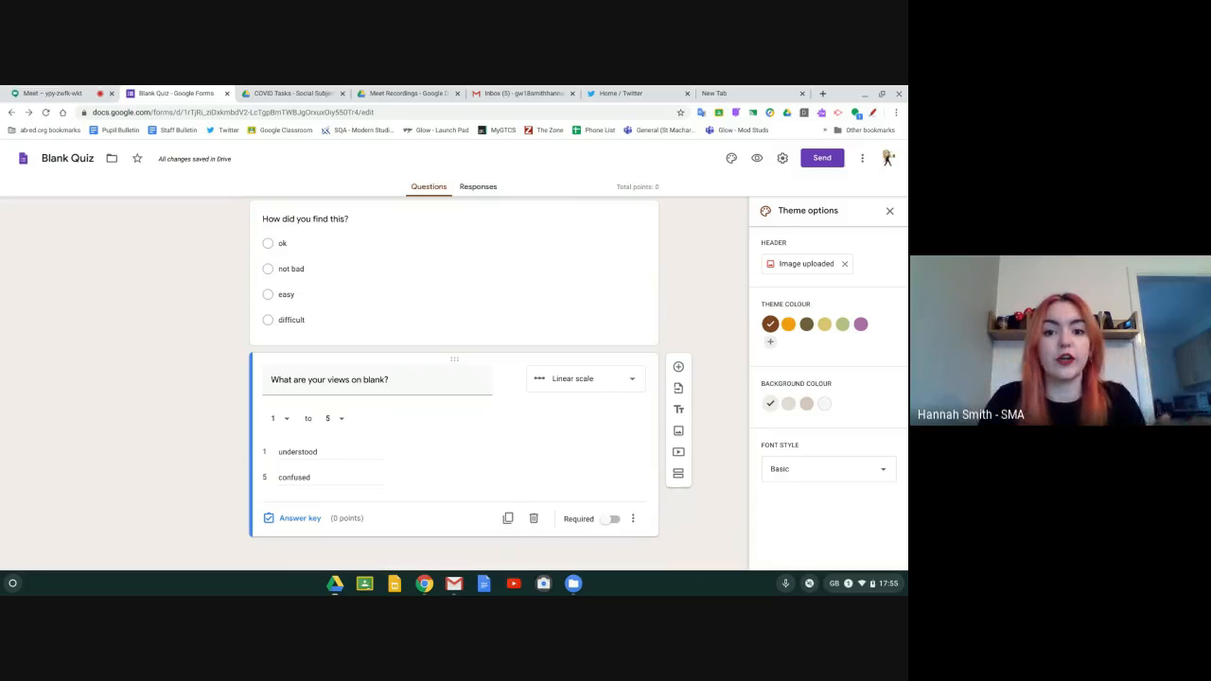
{"action": "left_click", "coordinate": [582, 381]}
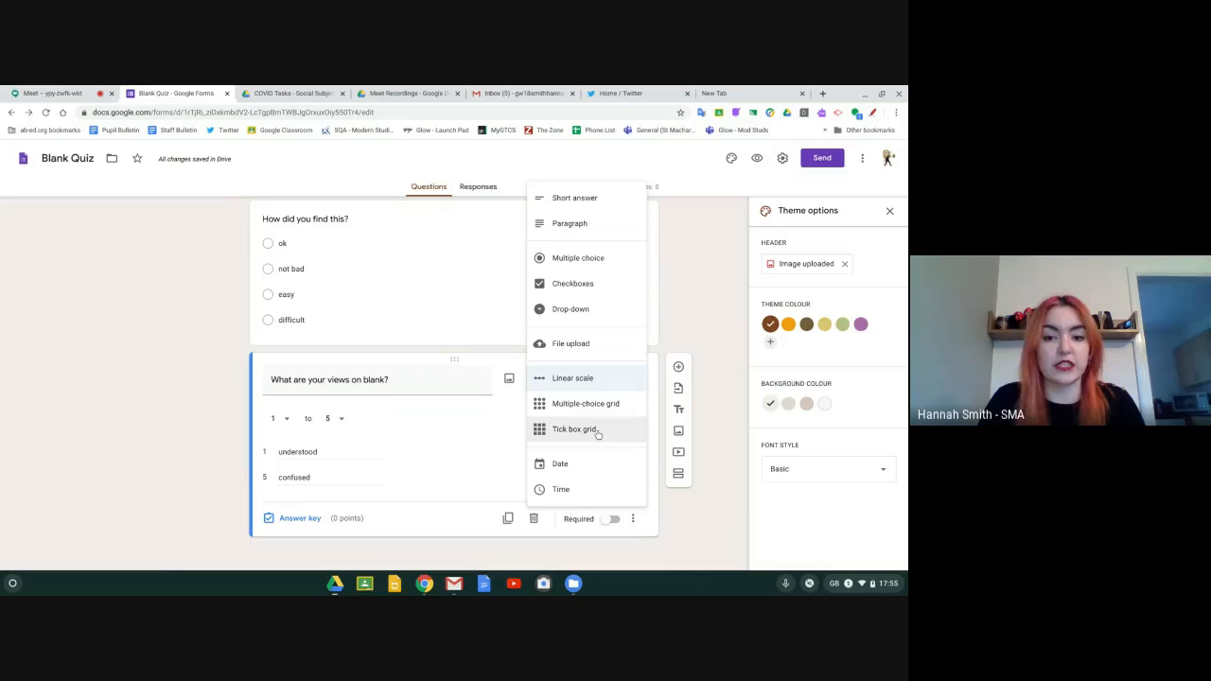
{"action": "left_click", "coordinate": [467, 481]}
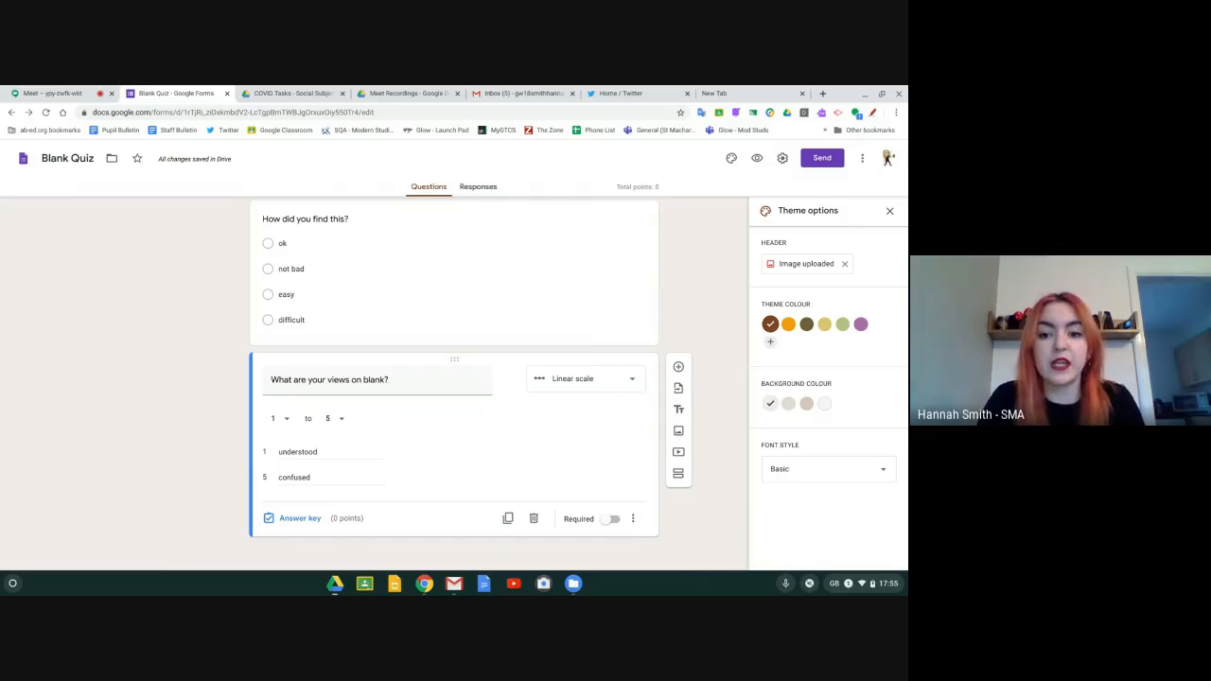
Step: Add a new section after the linear scale question and title it "Second Section"
{"action": "left_click", "coordinate": [680, 475]}
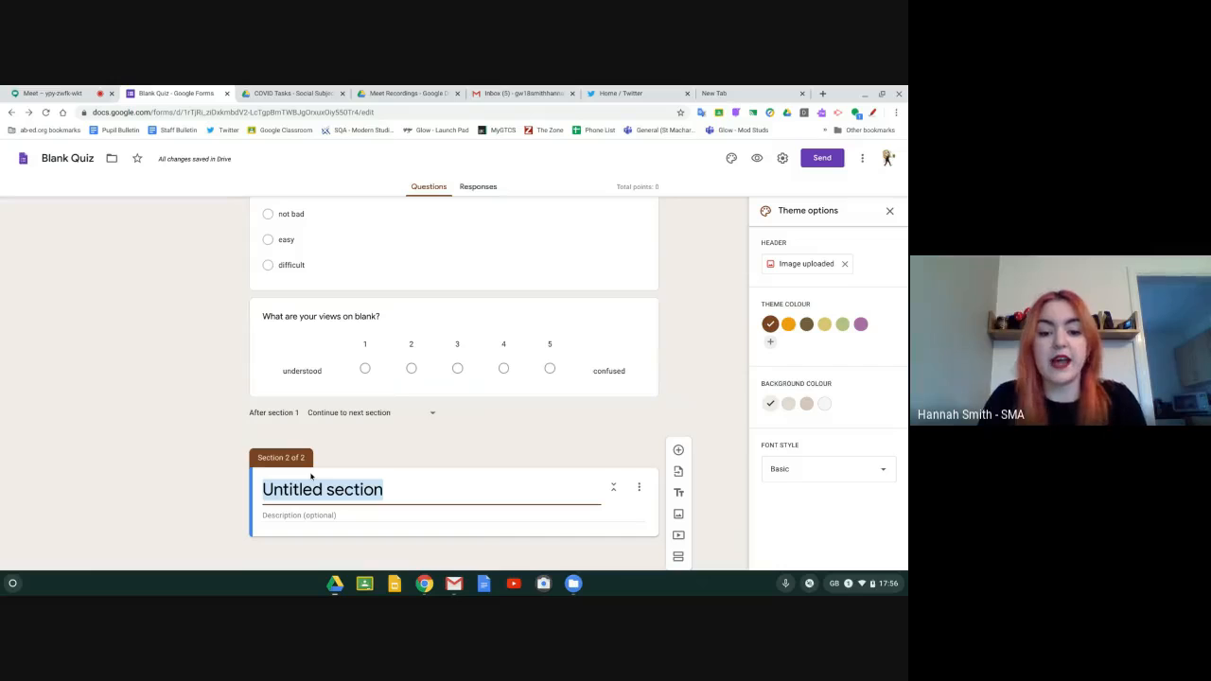
{"action": "type", "text": "Second"}
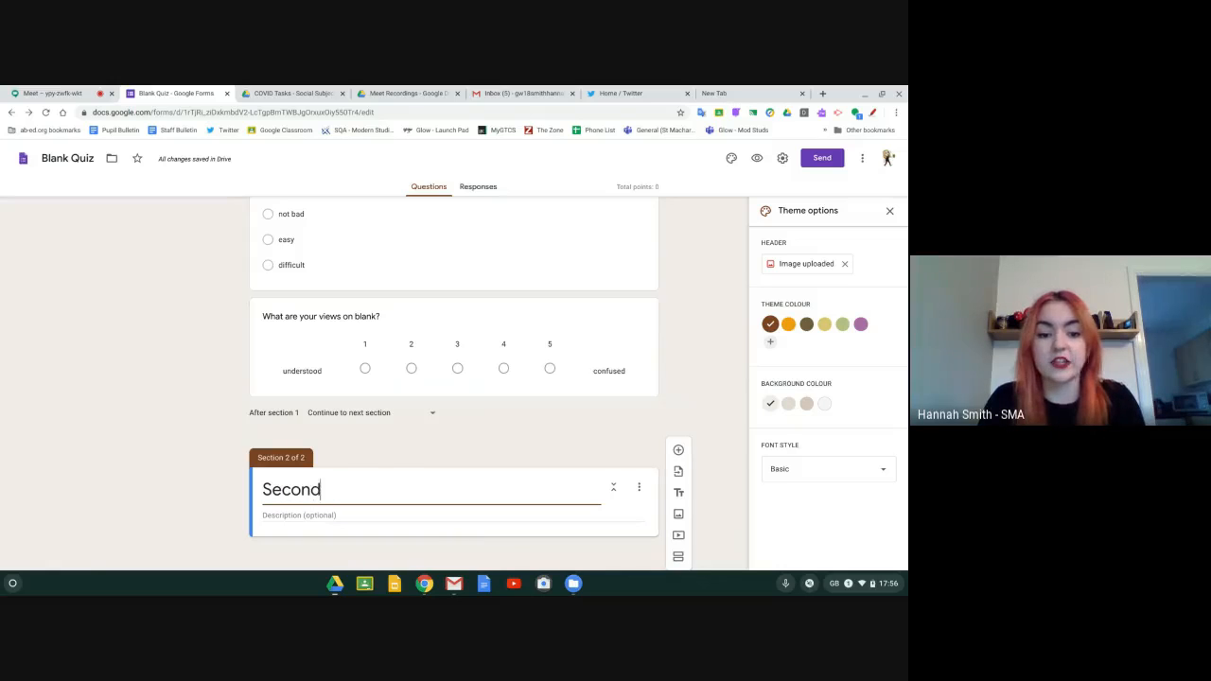
{"action": "type", "text": " Section"}
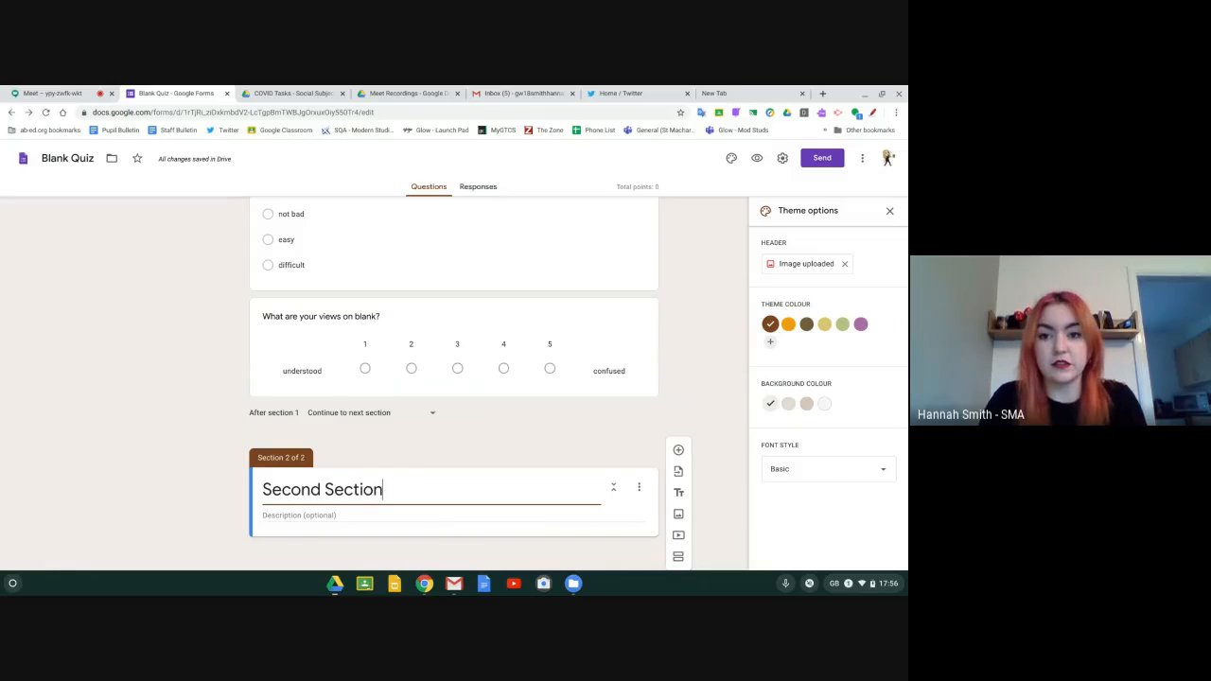
Step: Preview the form as a respondent, advance to its second section, and close the preview
{"action": "left_click", "coordinate": [760, 159]}
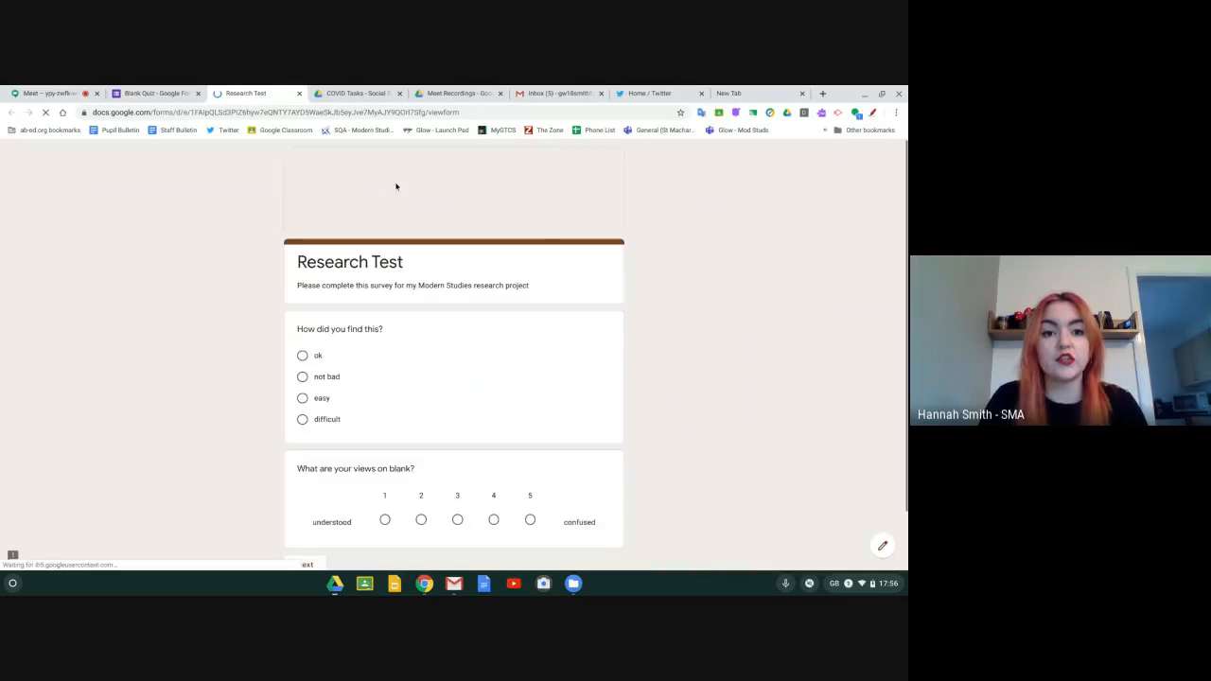
{"action": "scroll", "coordinate": [230, 228], "scroll_direction": "down", "scroll_amount": 1}
{"action": "scroll", "coordinate": [231, 228], "scroll_direction": "down", "scroll_amount": 1}
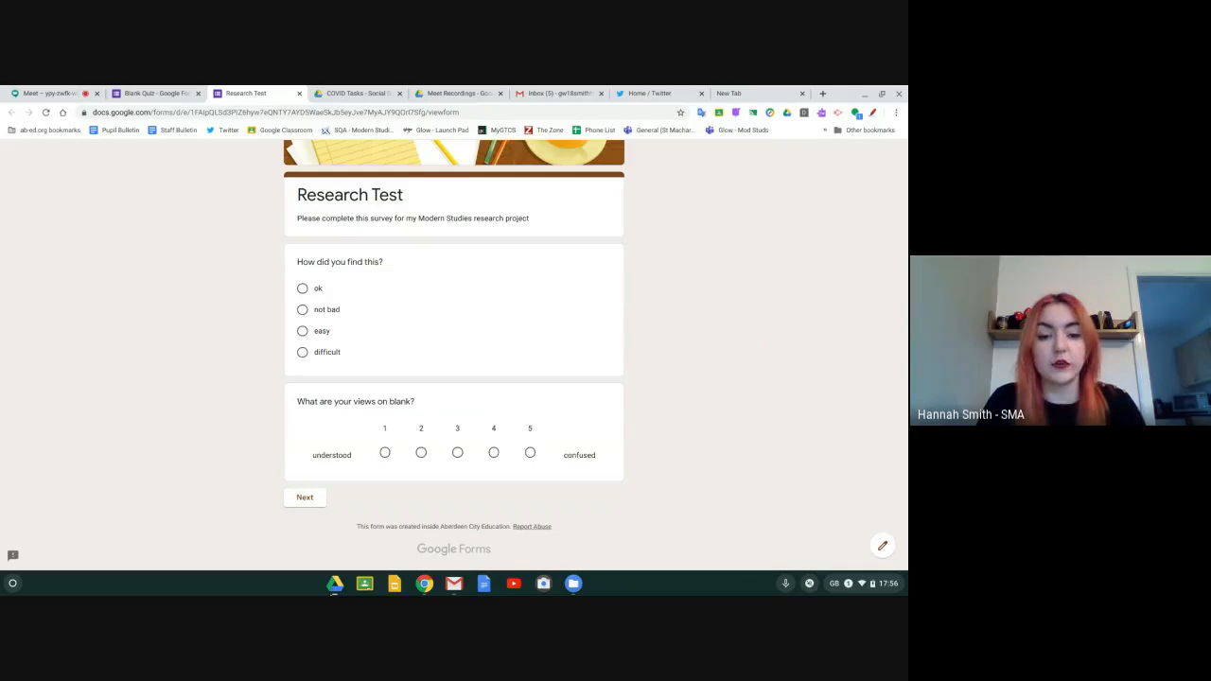
{"action": "left_click", "coordinate": [295, 499]}
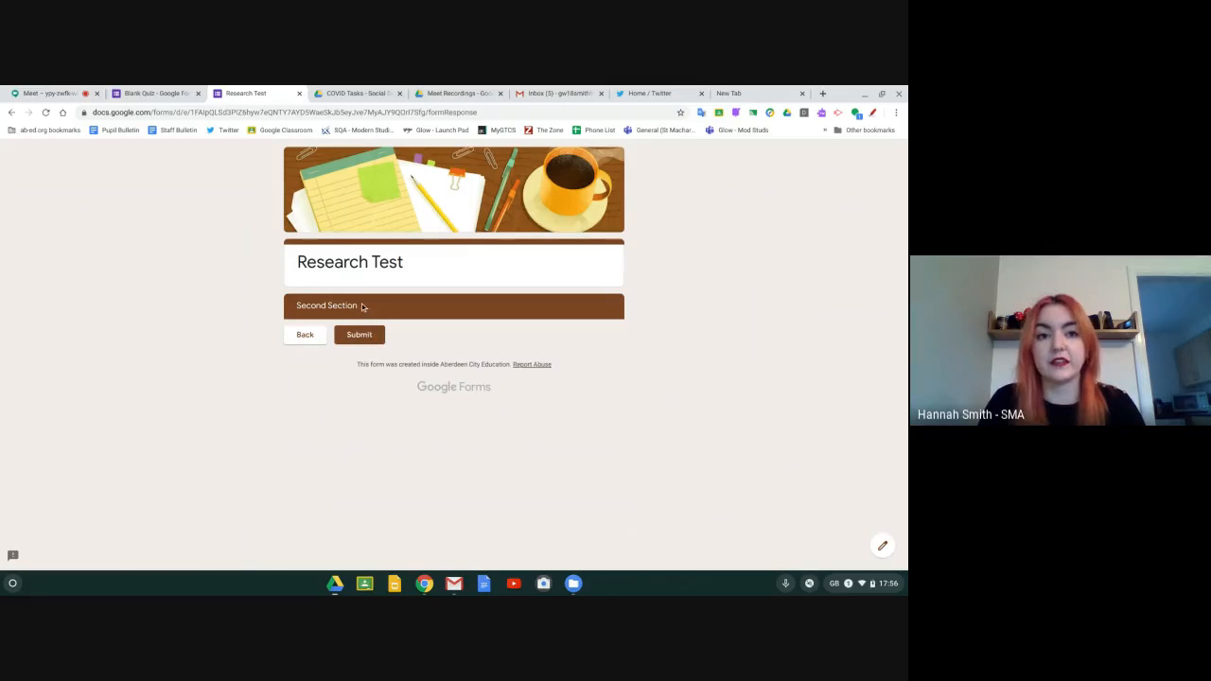
{"action": "left_click", "coordinate": [299, 93]}
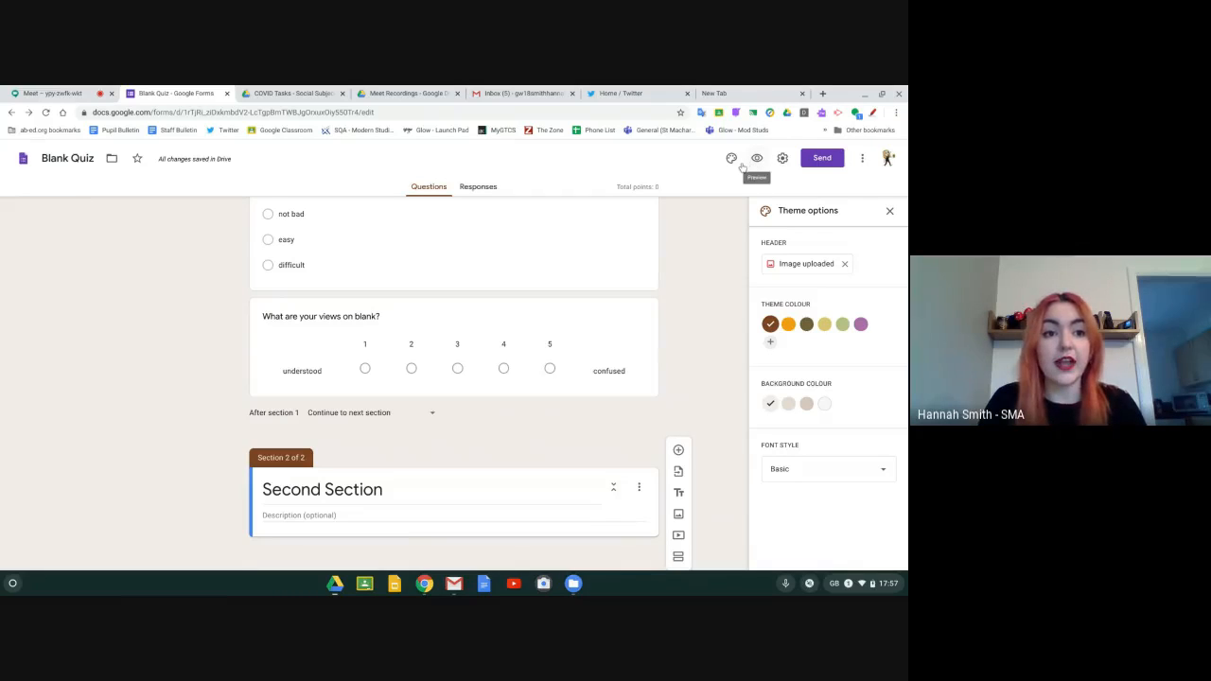
Step: Rename the form file as "Test Quiz"
{"action": "left_click_drag", "start_coordinate": [94, 158], "coordinate": [42, 158]}
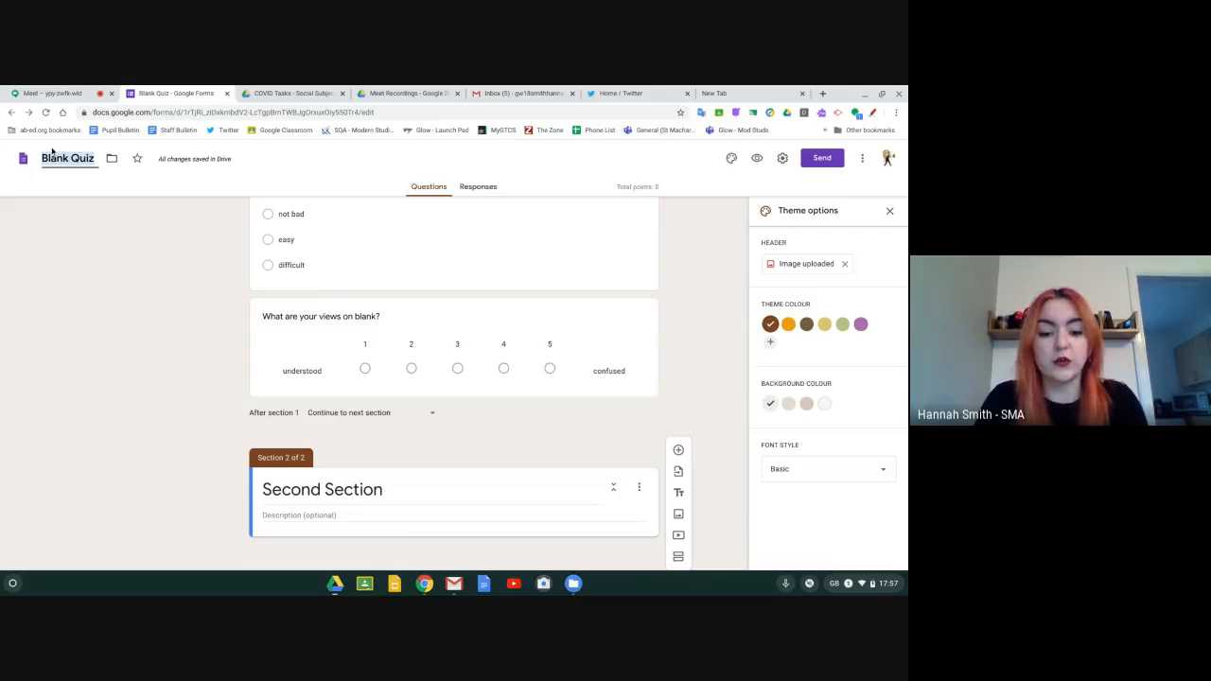
{"action": "type", "text": "Test Quiz"}
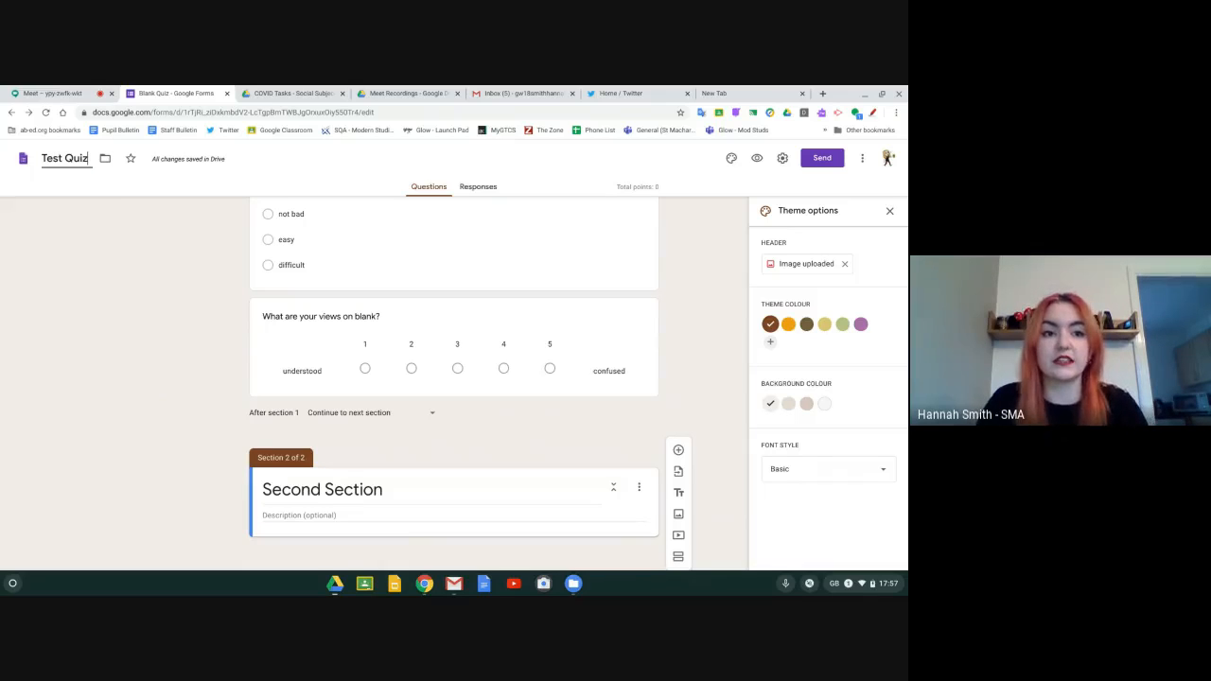
Step: Open the form's sending options, choose sharing by link, and shorten the URL
{"action": "left_click", "coordinate": [818, 160]}
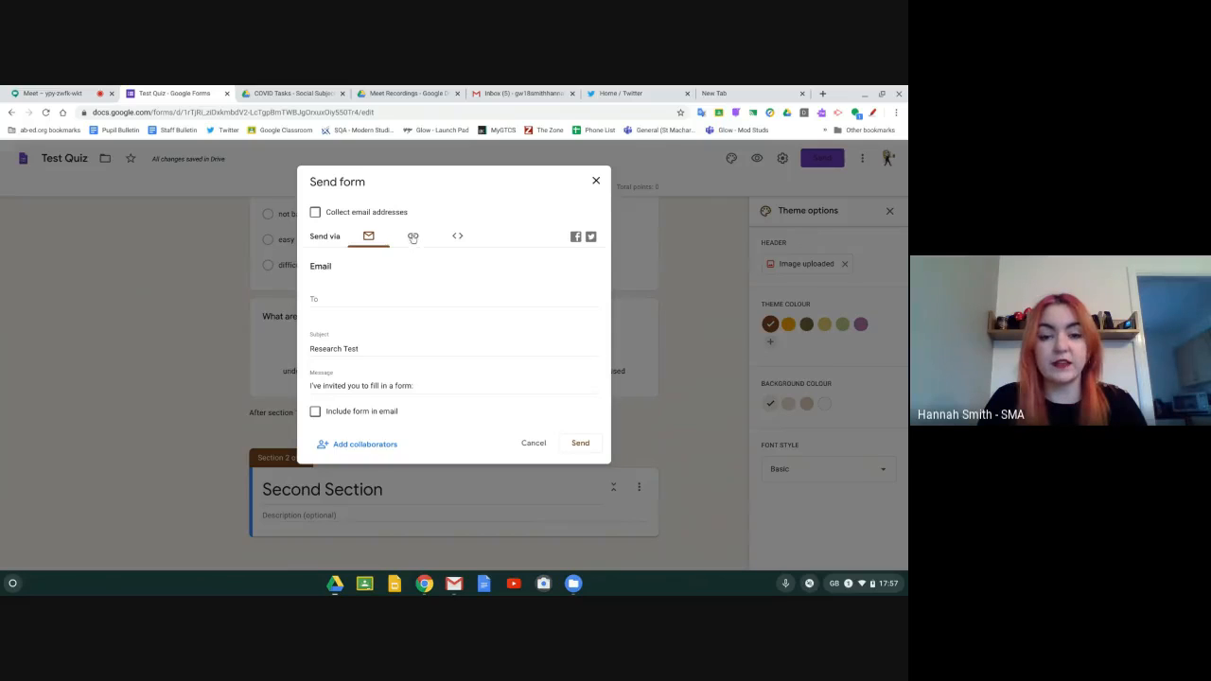
{"action": "left_click", "coordinate": [414, 237]}
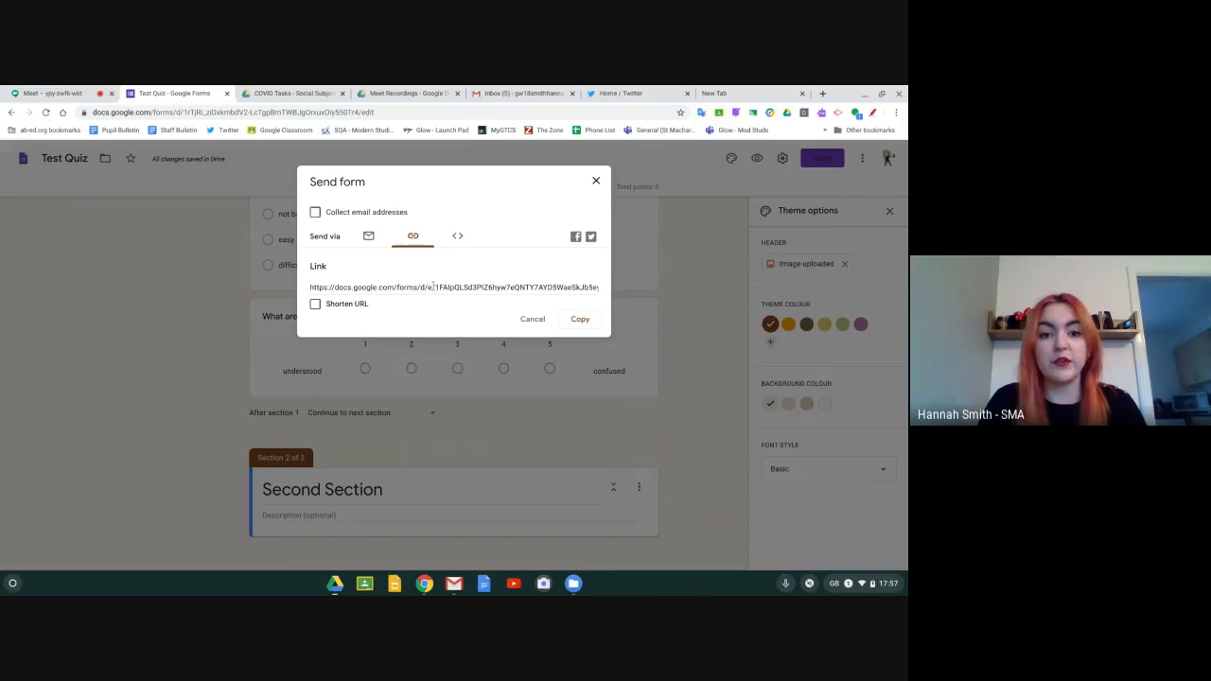
{"action": "left_click", "coordinate": [435, 288]}
{"action": "left_click", "coordinate": [316, 304]}
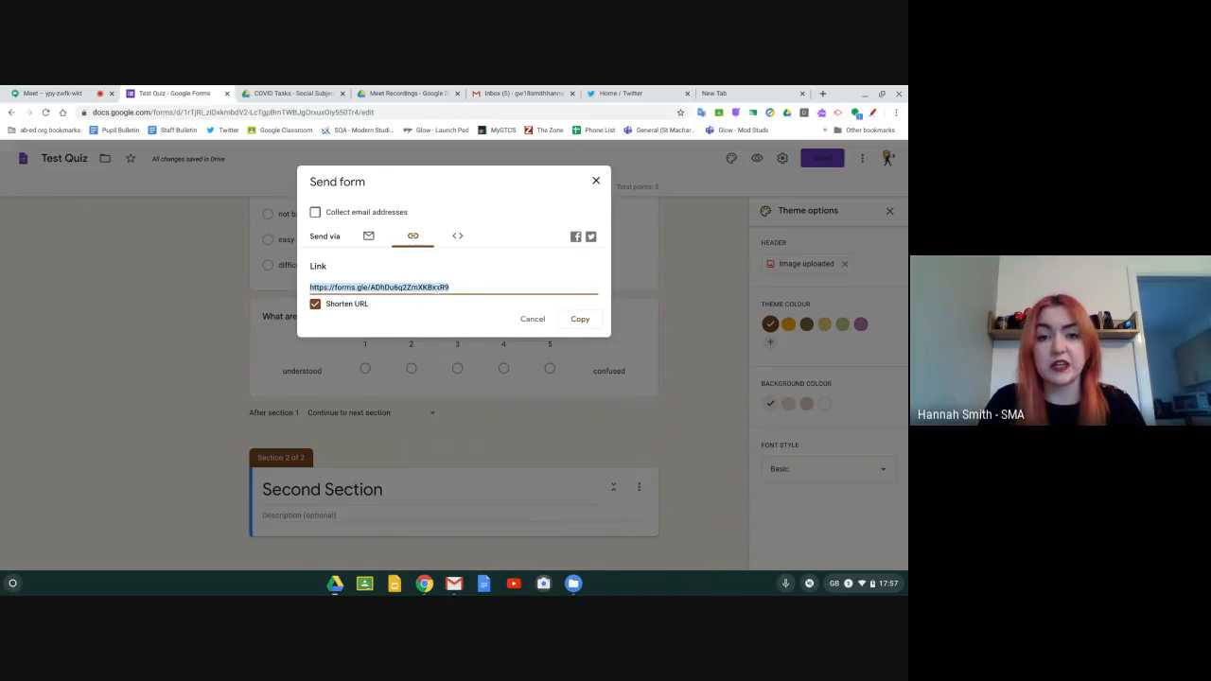
Step: View the form's embed HTML option, return to the share link, and close the sending options
{"action": "left_click", "coordinate": [460, 236]}
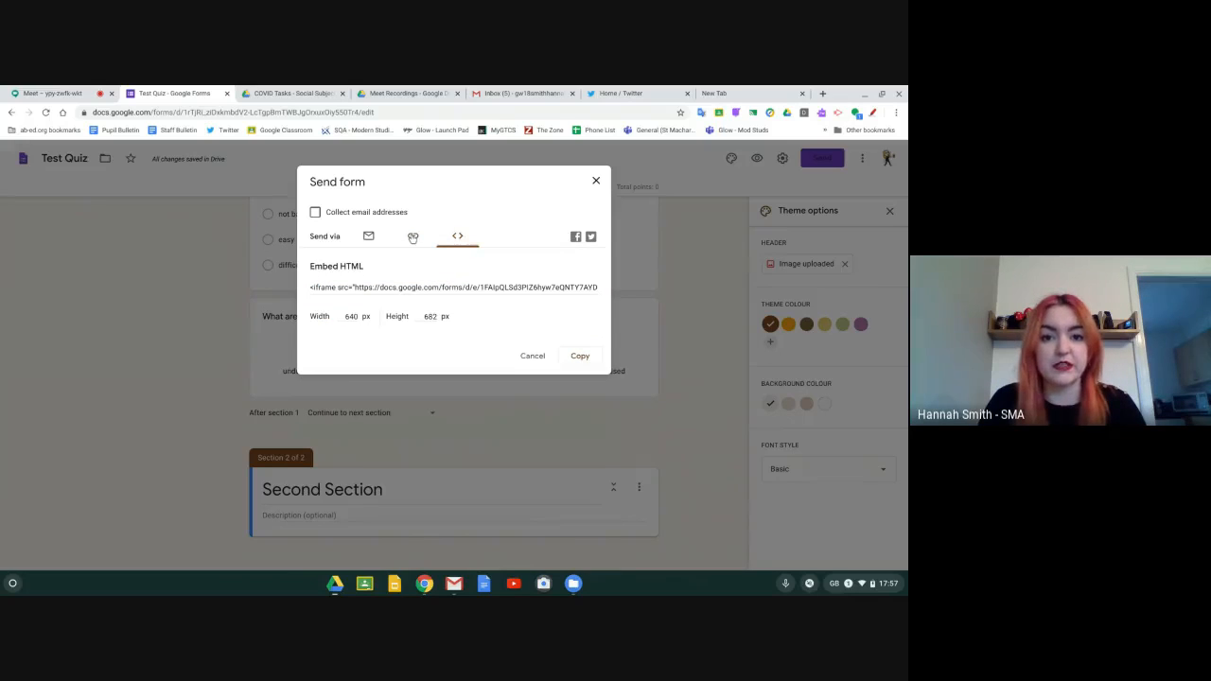
{"action": "left_click", "coordinate": [412, 236]}
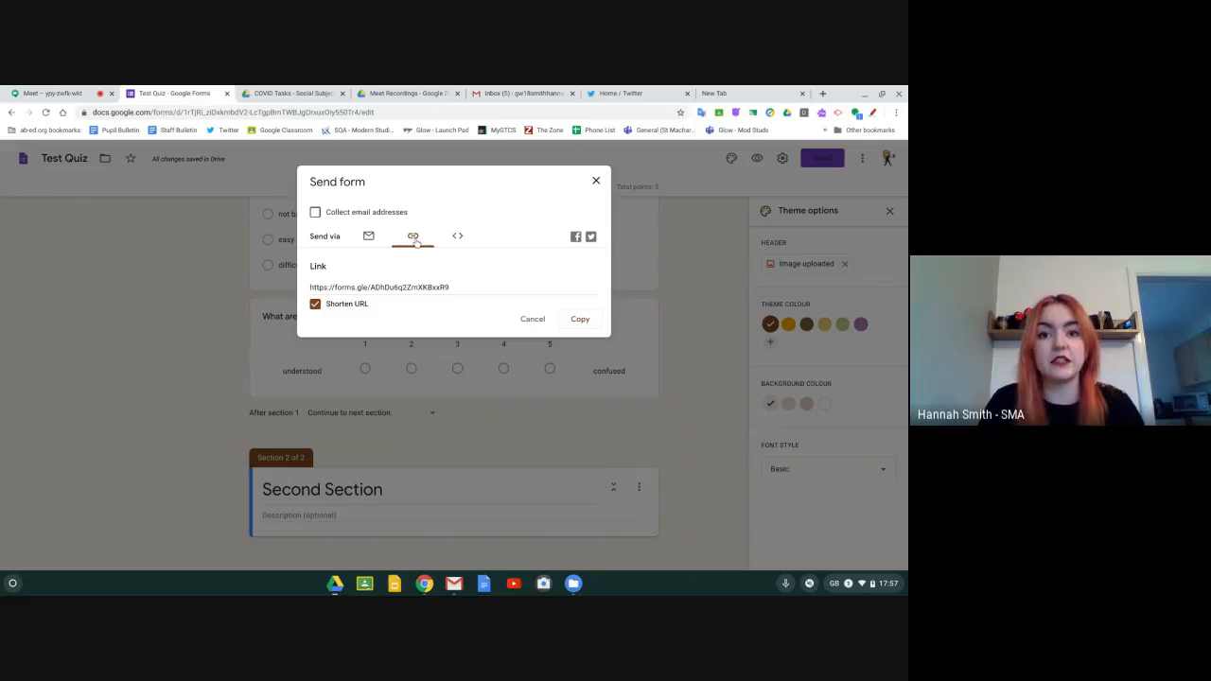
{"action": "left_click", "coordinate": [595, 180]}
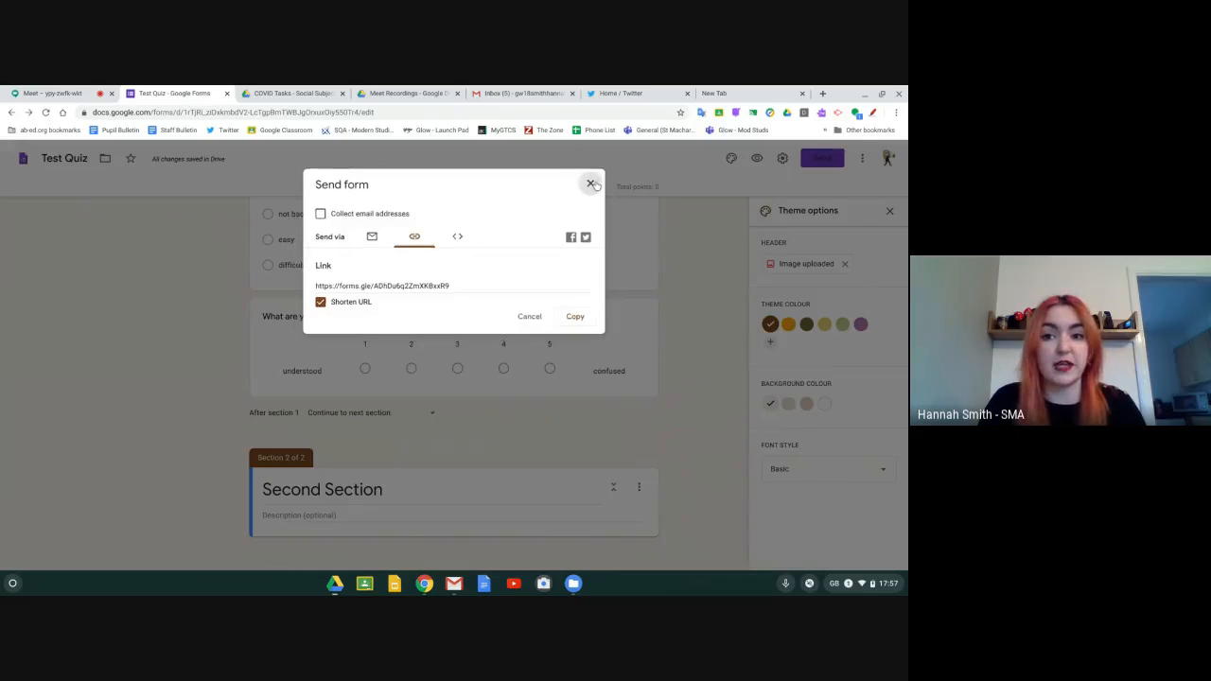
{"action": "scroll", "coordinate": [175, 387], "scroll_direction": "up", "scroll_amount": 3}
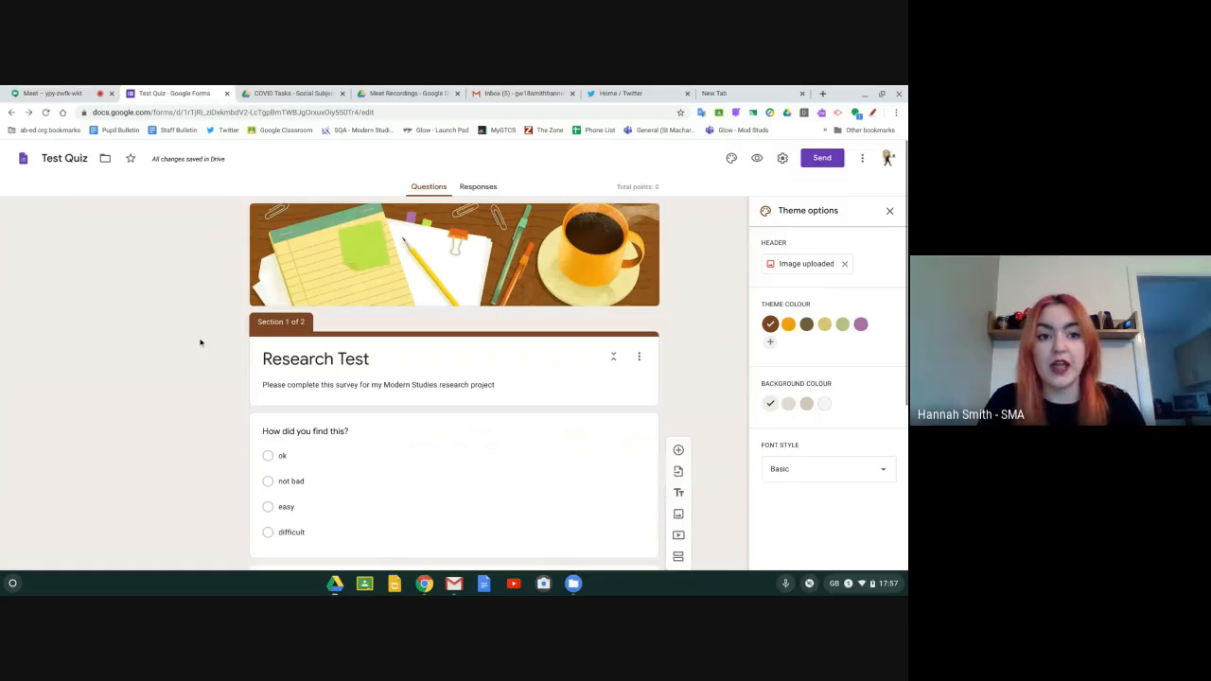
{"action": "scroll", "coordinate": [196, 323], "scroll_direction": "down", "scroll_amount": 2}
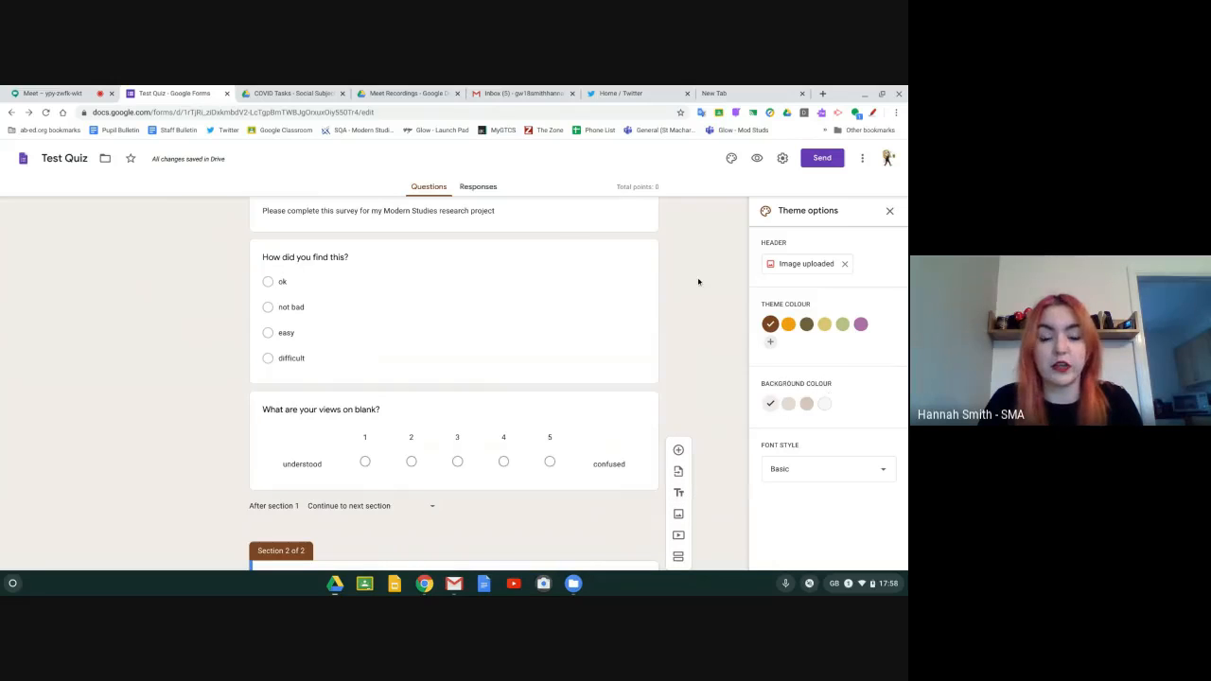
{"action": "scroll", "coordinate": [697, 278], "scroll_direction": "up", "scroll_amount": 3}
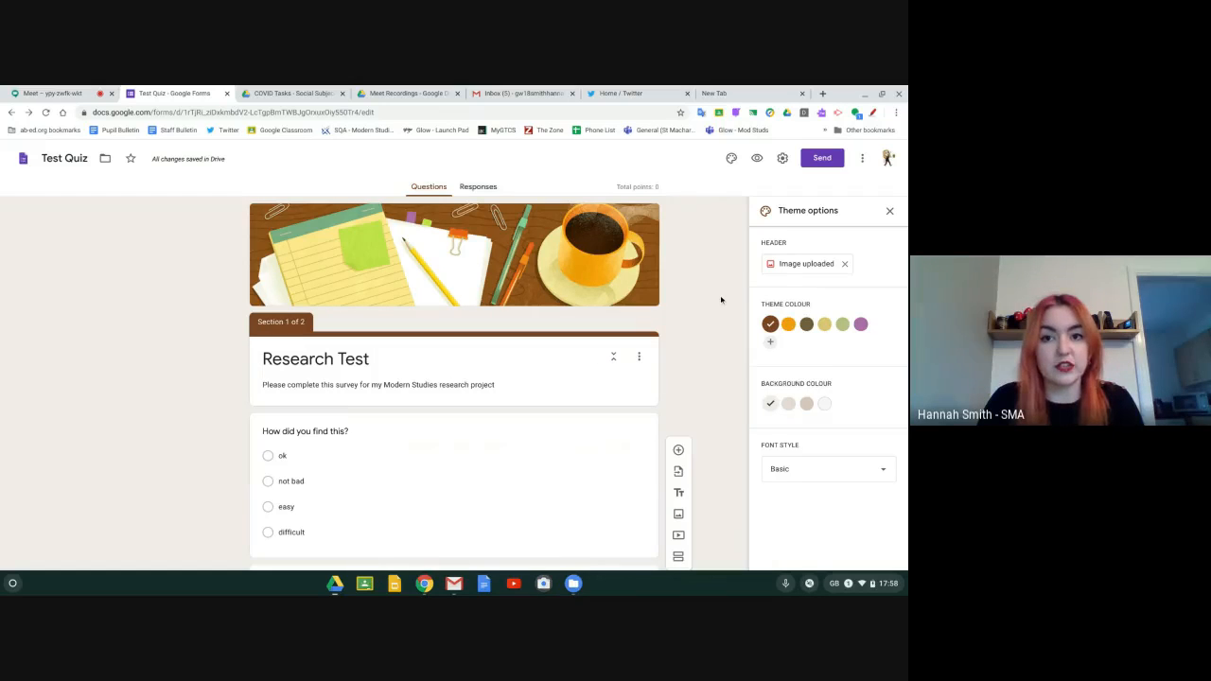
Step: Switch to the empty browser page and search Google for "are prisons in the UK good?"
{"action": "left_click", "coordinate": [714, 93]}
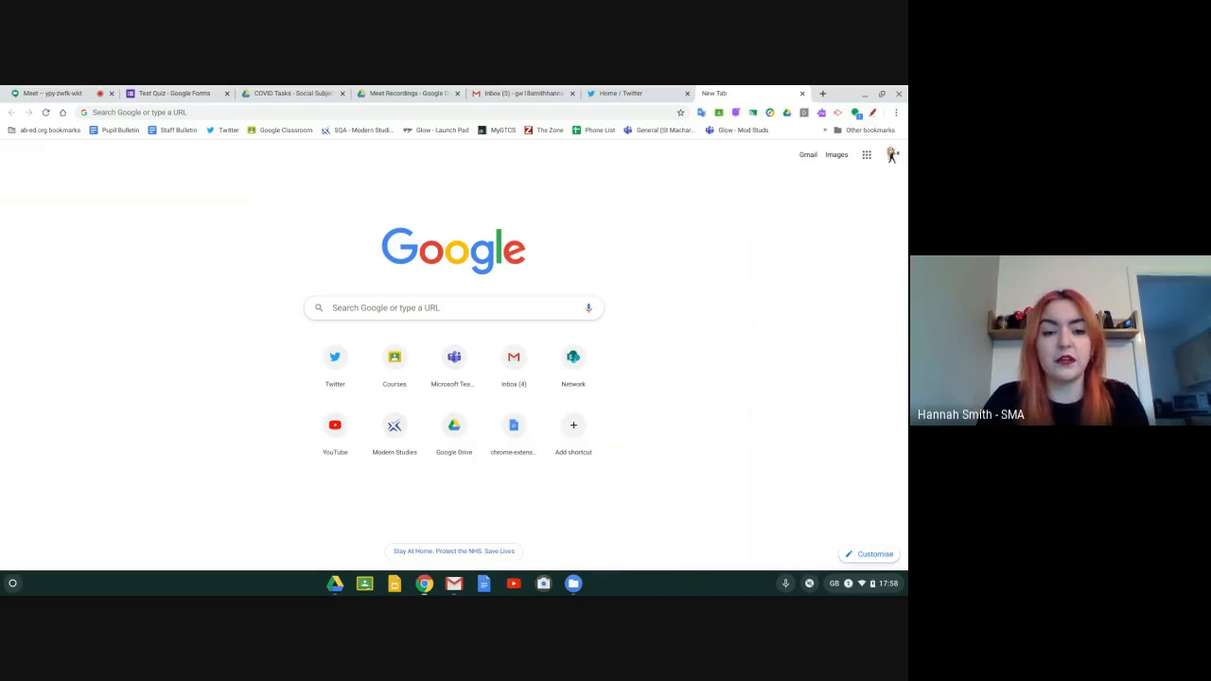
{"action": "left_click", "coordinate": [450, 308]}
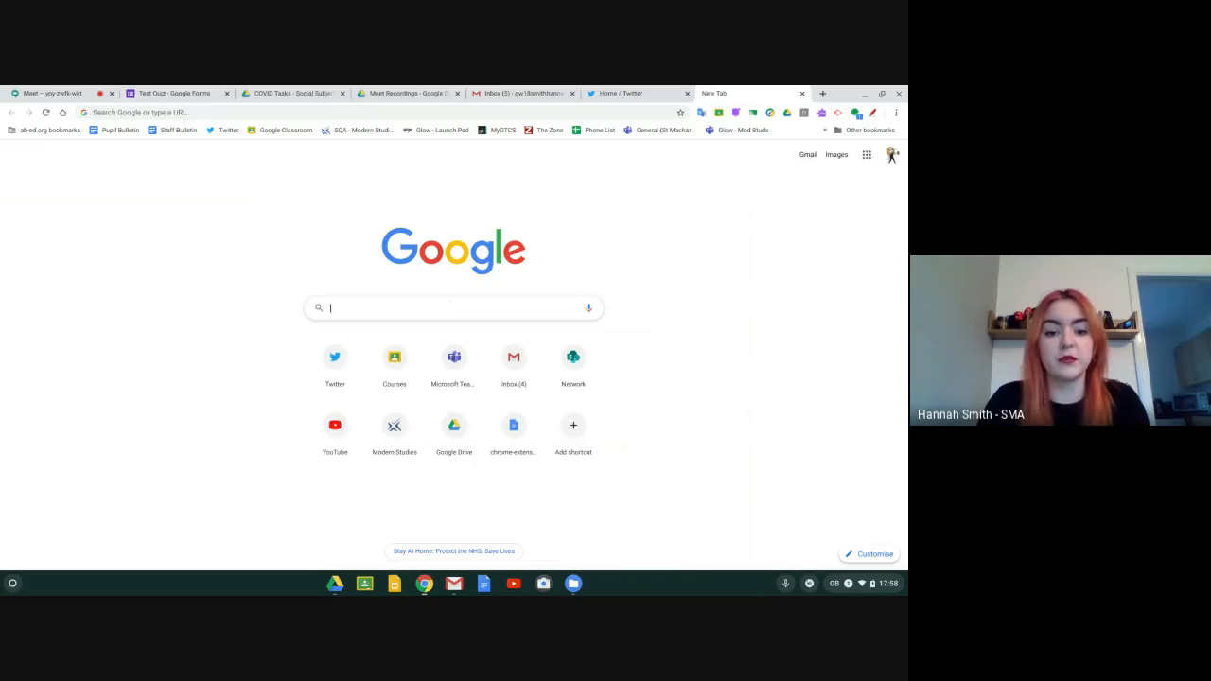
{"action": "type", "text": "are prisons in the U"}
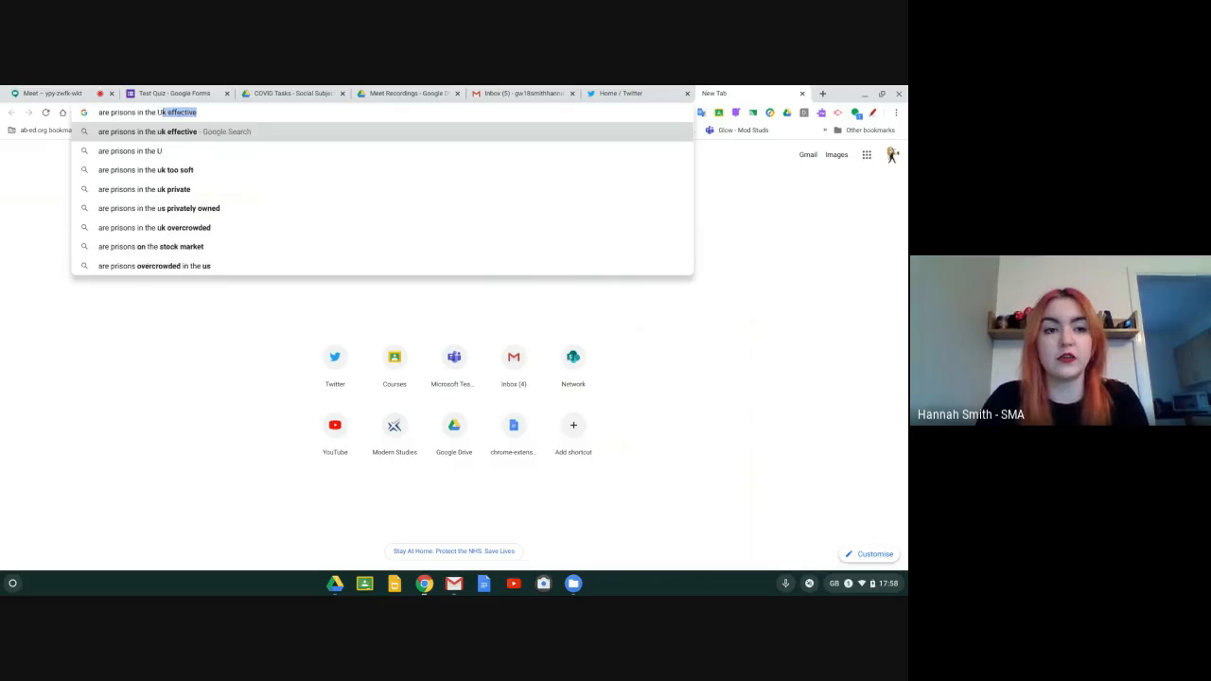
{"action": "type", "text": "K good?"}
{"action": "key", "text": "Return"}
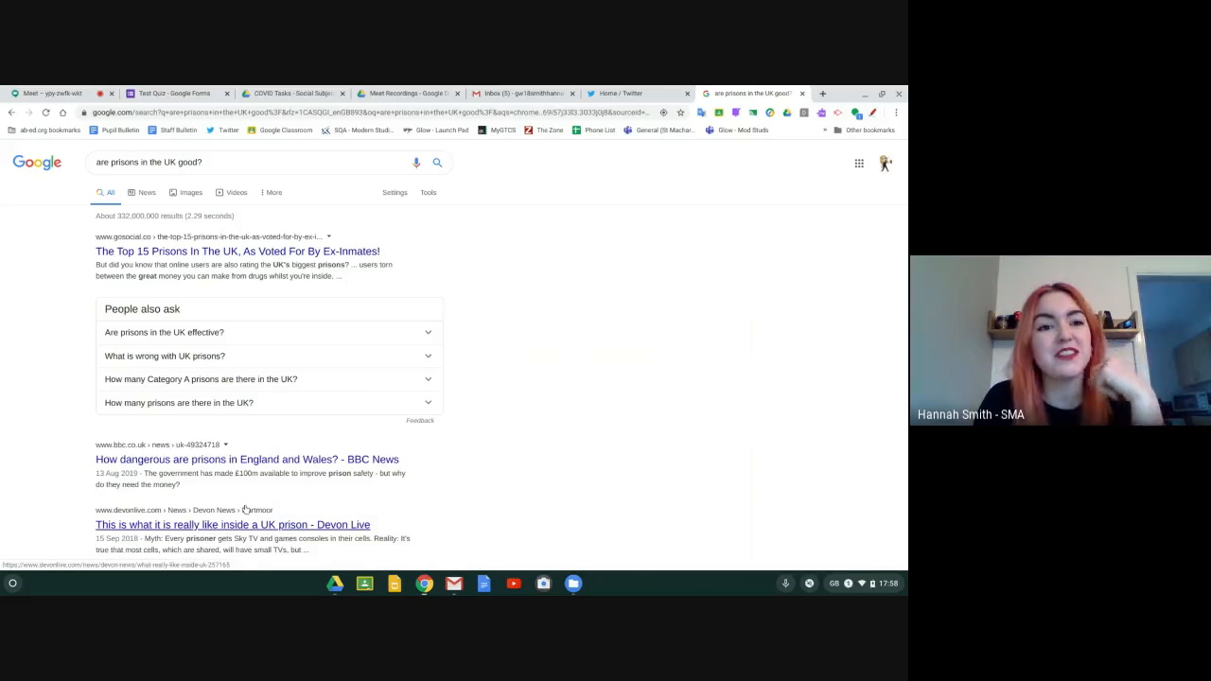
Step: Search Google for "uk prison strengths" and look through the results
{"action": "triple_click", "coordinate": [144, 159]}
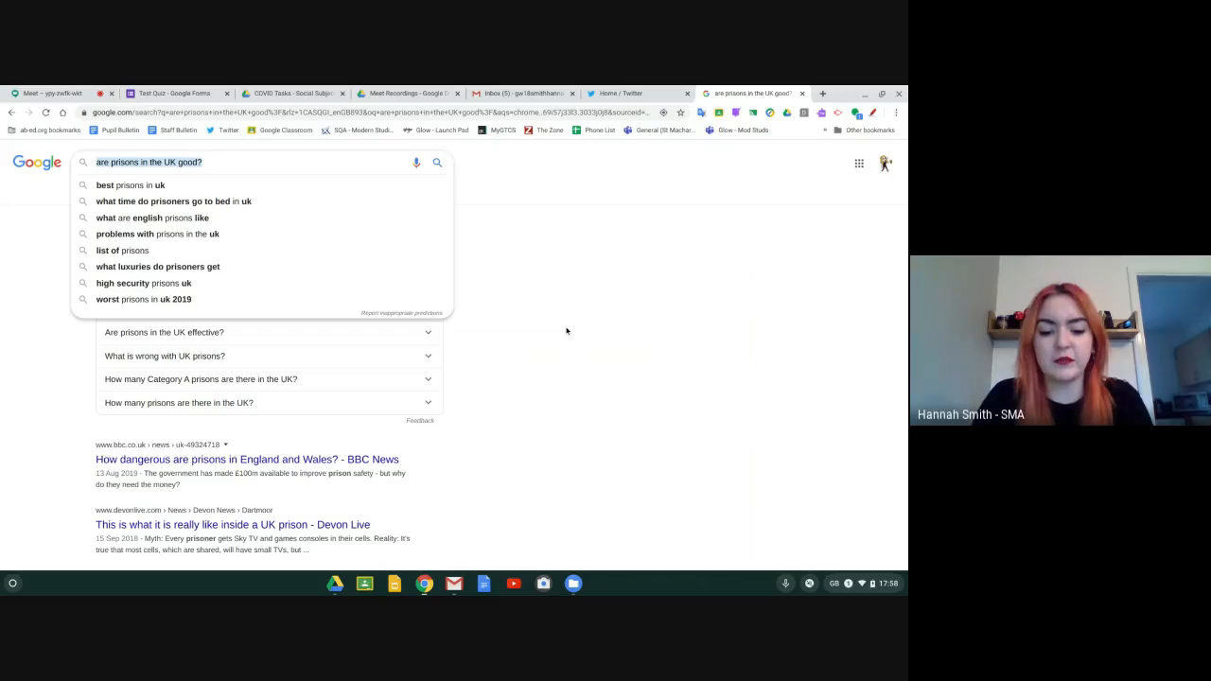
{"action": "type", "text": "uk prison "}
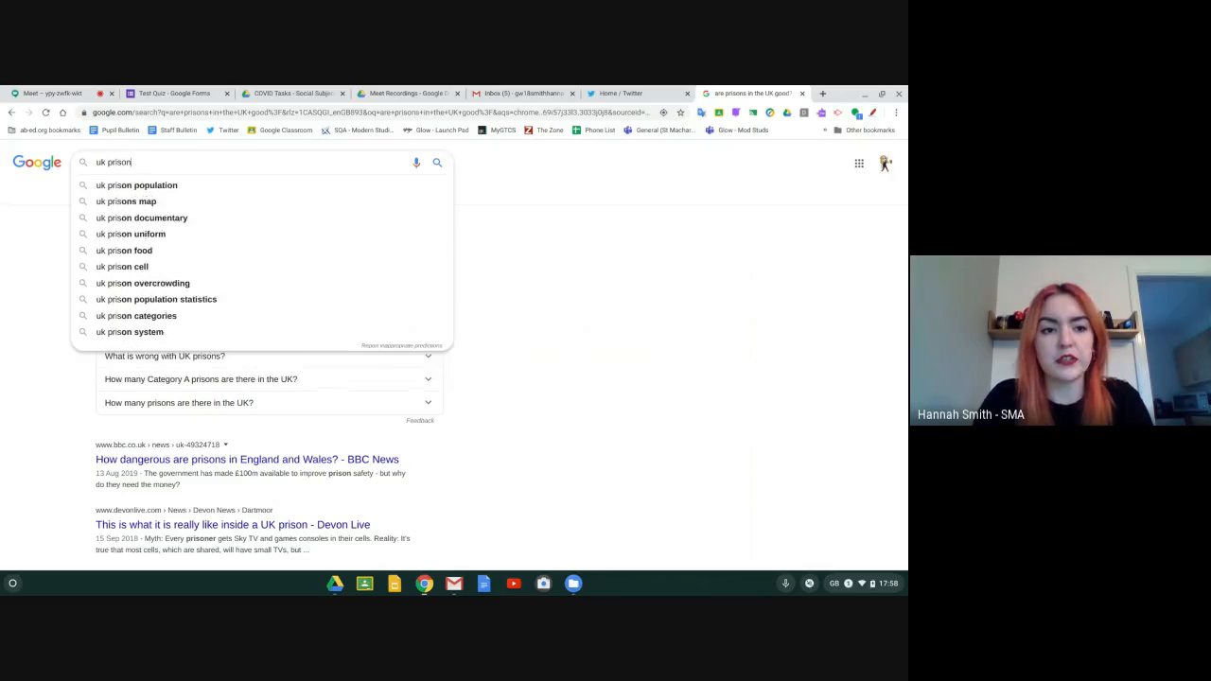
{"action": "type", "text": "strengths"}
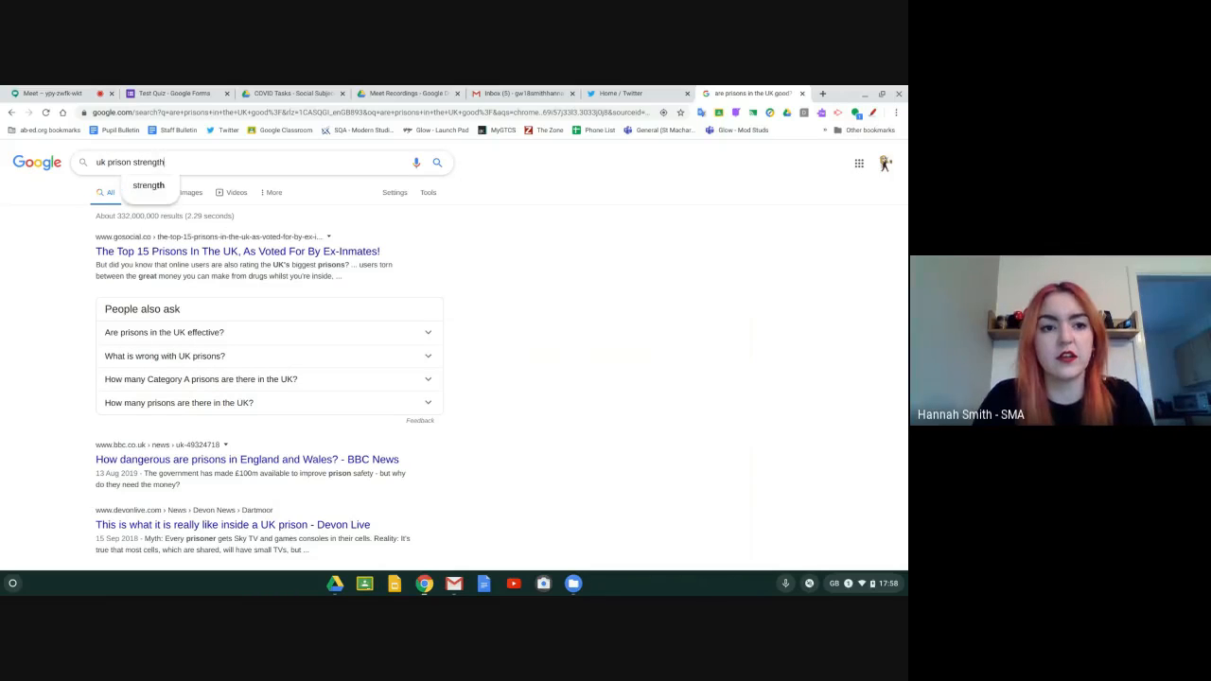
{"action": "key", "text": "Return"}
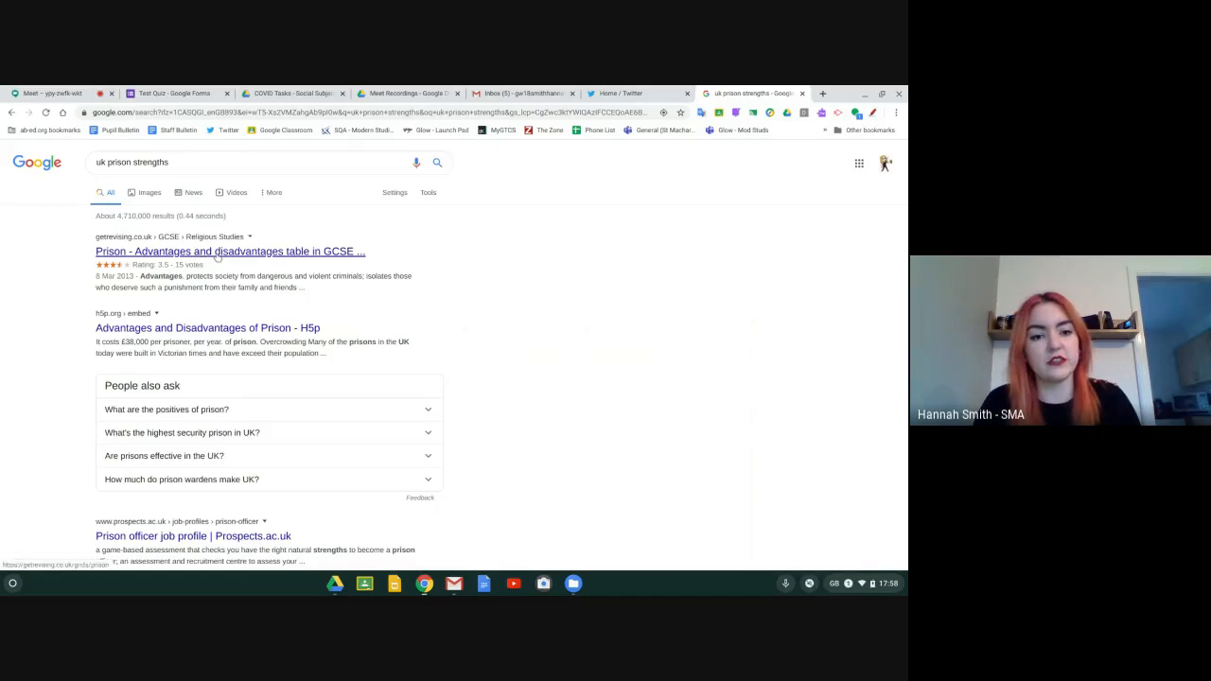
{"action": "scroll", "coordinate": [282, 326], "scroll_direction": "down", "scroll_amount": 1}
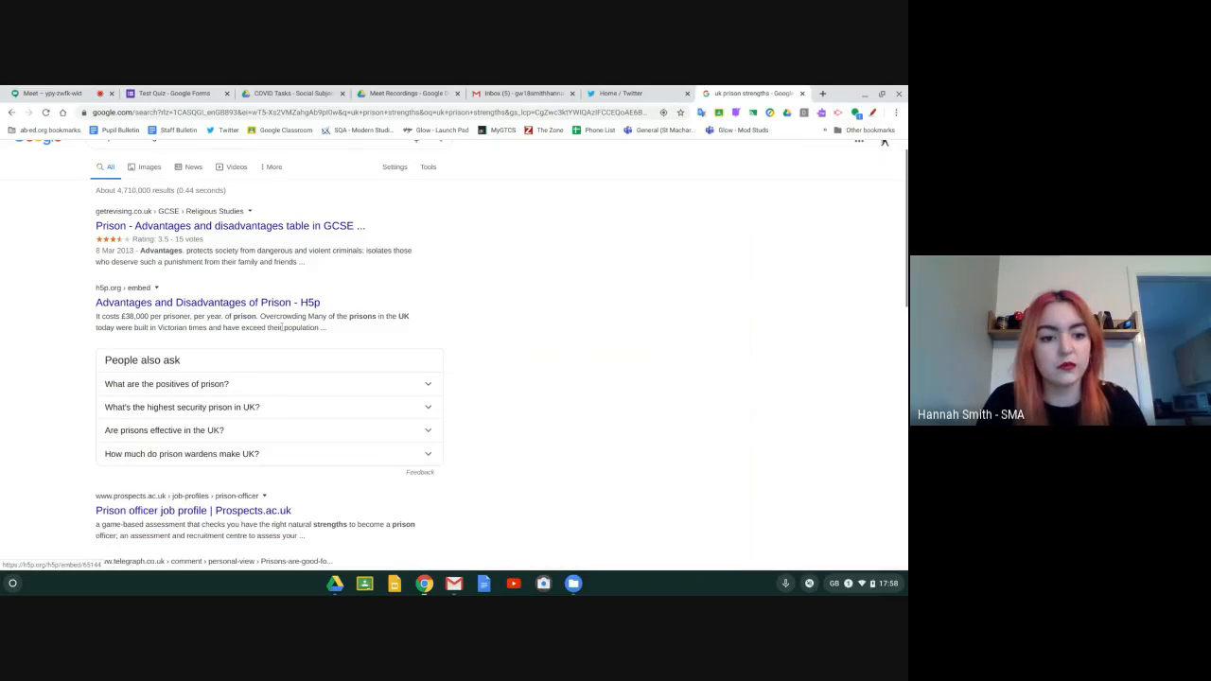
{"action": "scroll", "coordinate": [282, 326], "scroll_direction": "down", "scroll_amount": 5}
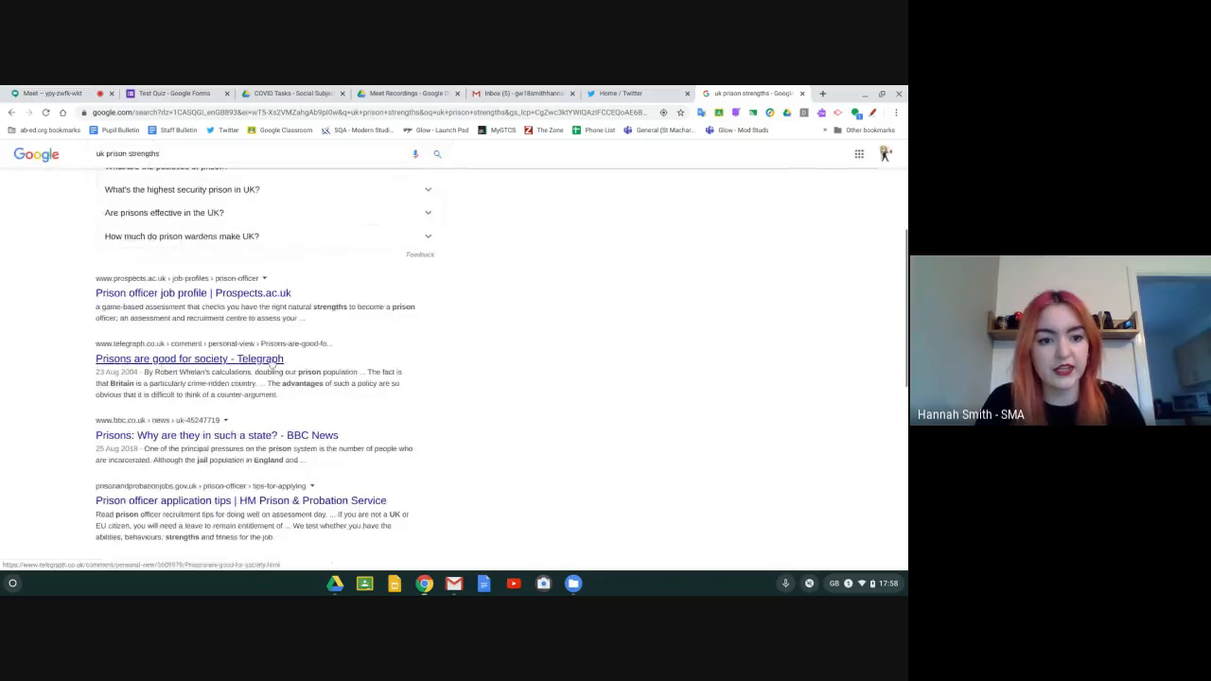
{"action": "scroll", "coordinate": [176, 409], "scroll_direction": "down", "scroll_amount": 1}
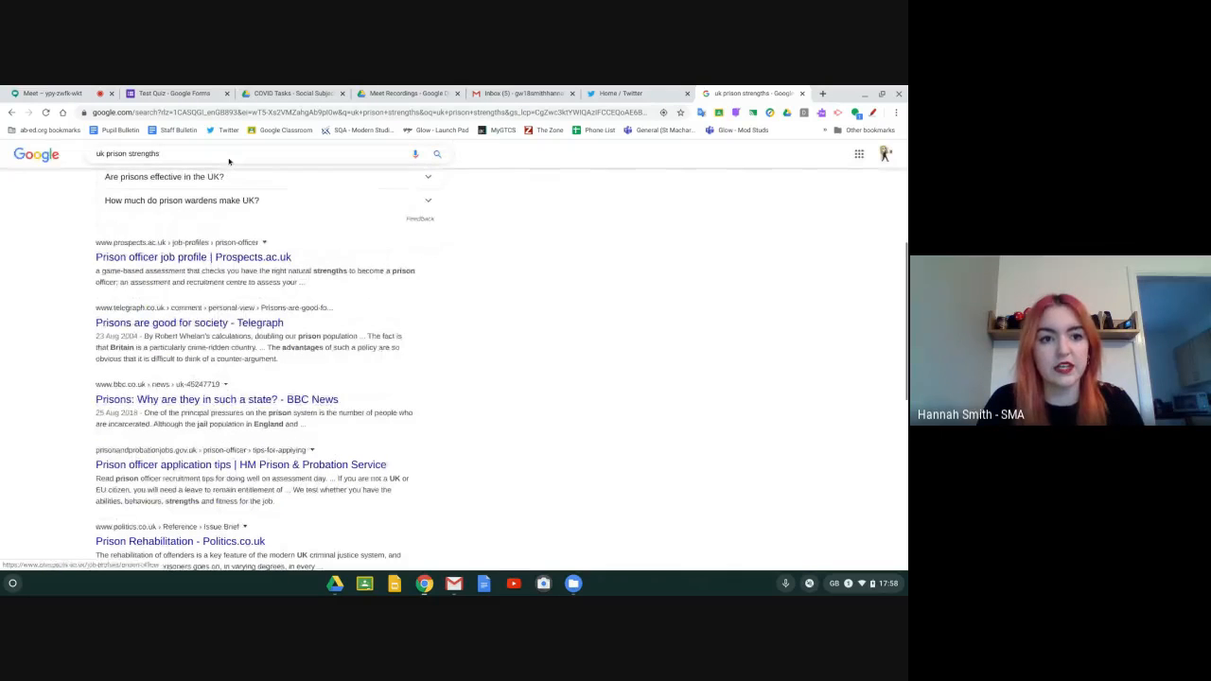
Step: Change the search to "uk prison bad things" and look through the results
{"action": "left_click", "coordinate": [133, 155]}
{"action": "double_click", "coordinate": [132, 156]}
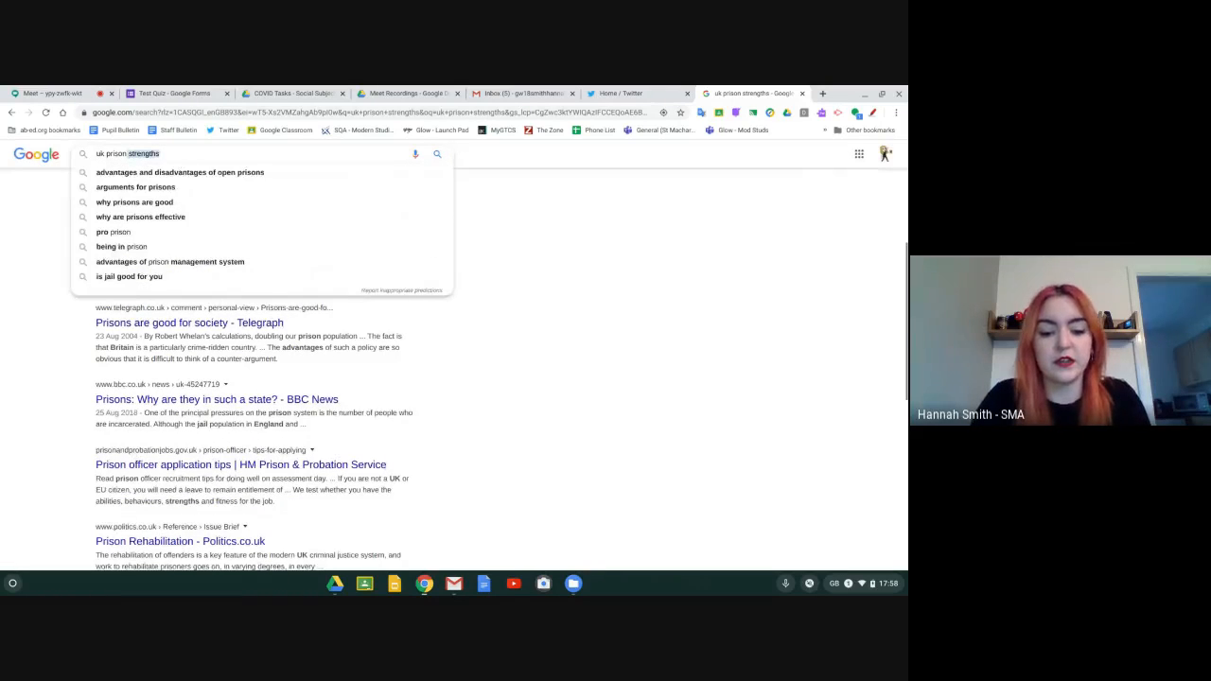
{"action": "type", "text": "bad things"}
{"action": "key", "text": "Return"}
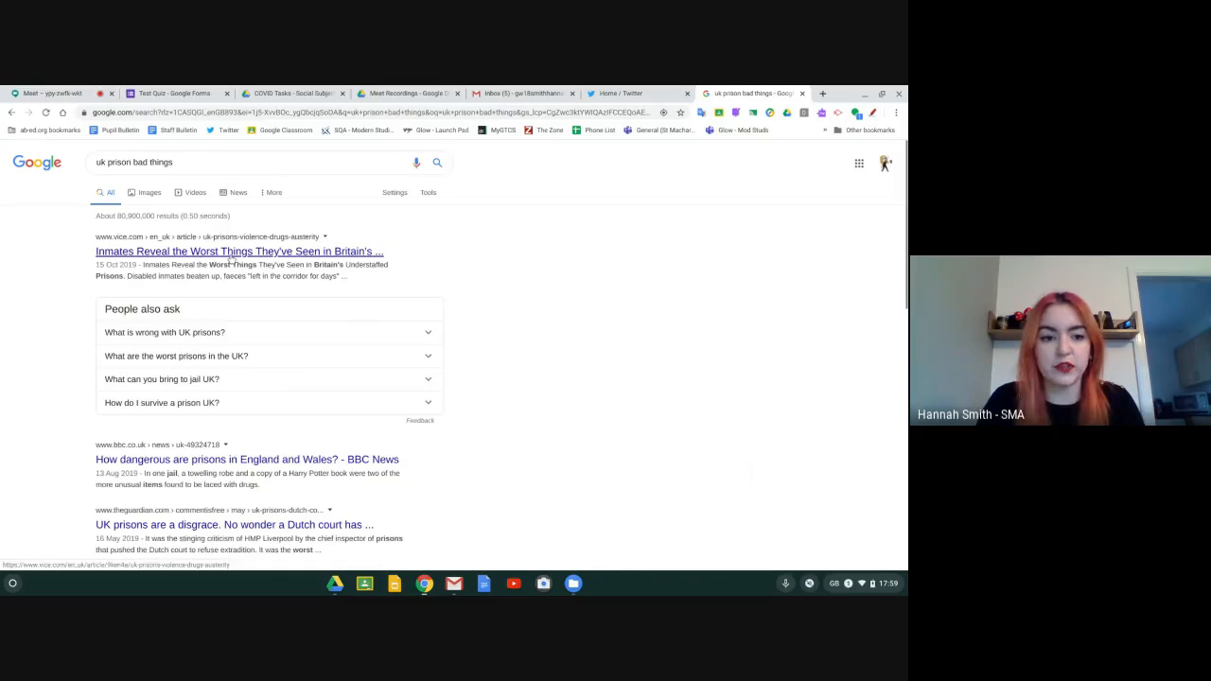
{"action": "scroll", "coordinate": [230, 265], "scroll_direction": "down", "scroll_amount": 3}
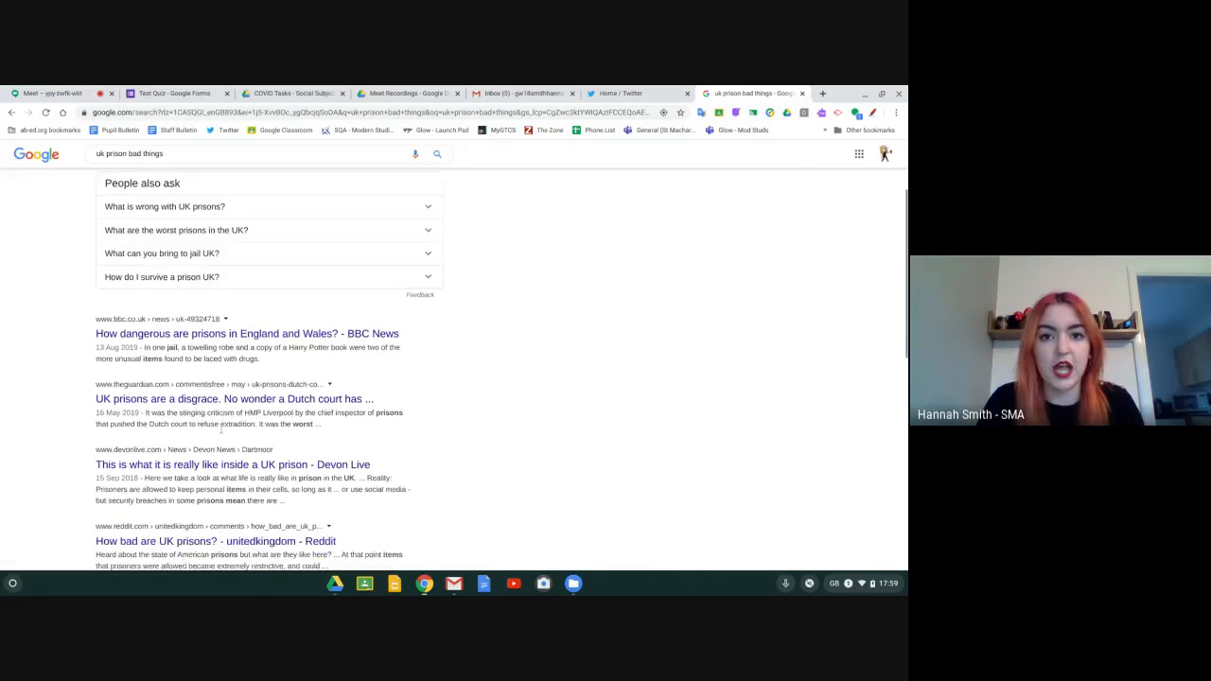
{"action": "scroll", "coordinate": [221, 429], "scroll_direction": "up", "scroll_amount": 3}
Step: Search Google for "how many political parties are there in scotland" and look through the results
{"action": "left_click", "coordinate": [208, 162]}
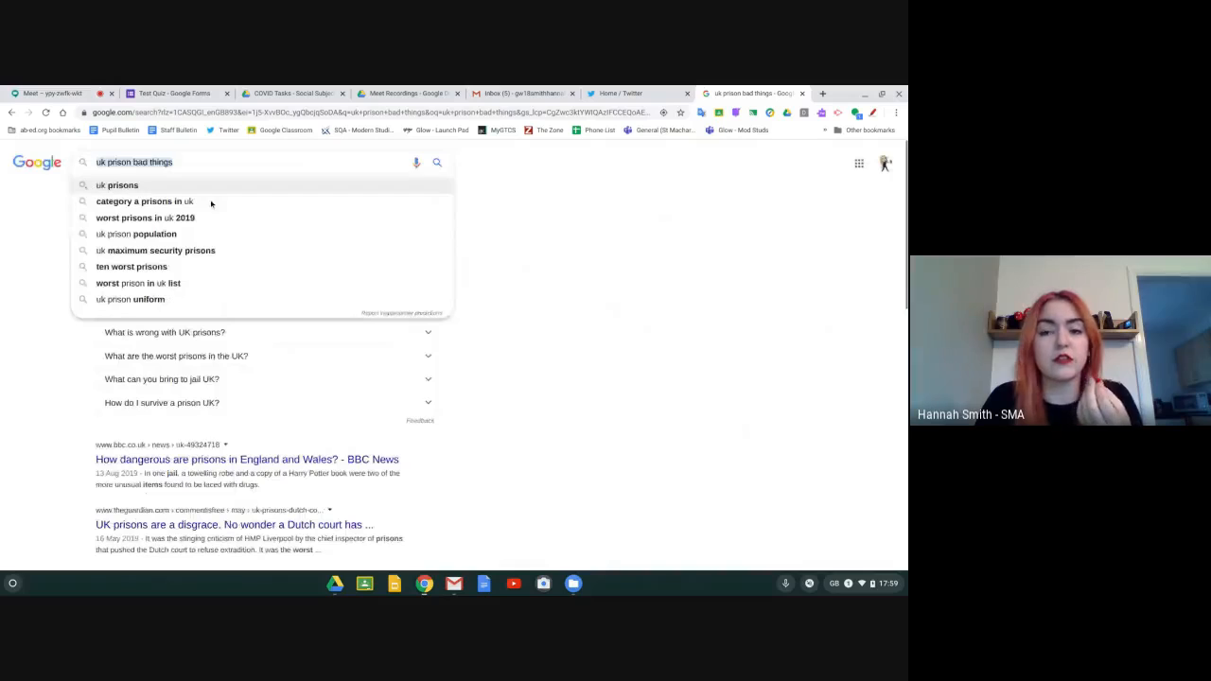
{"action": "type", "text": "how"}
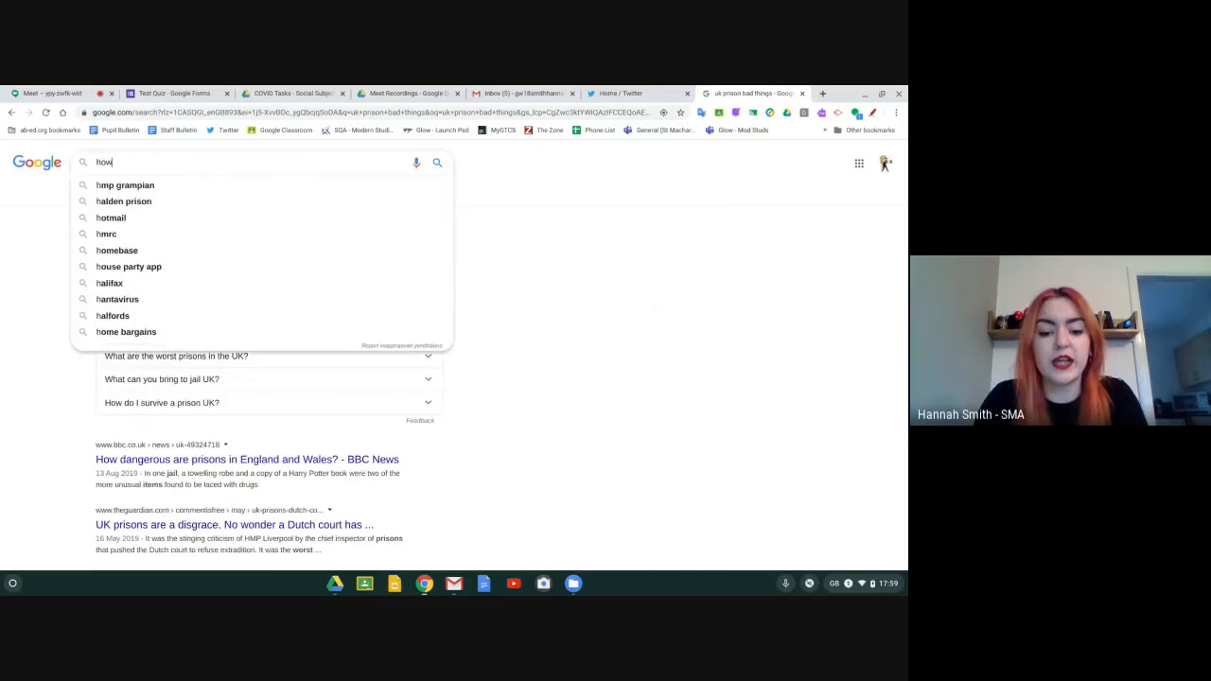
{"action": "type", "text": " many political parti"}
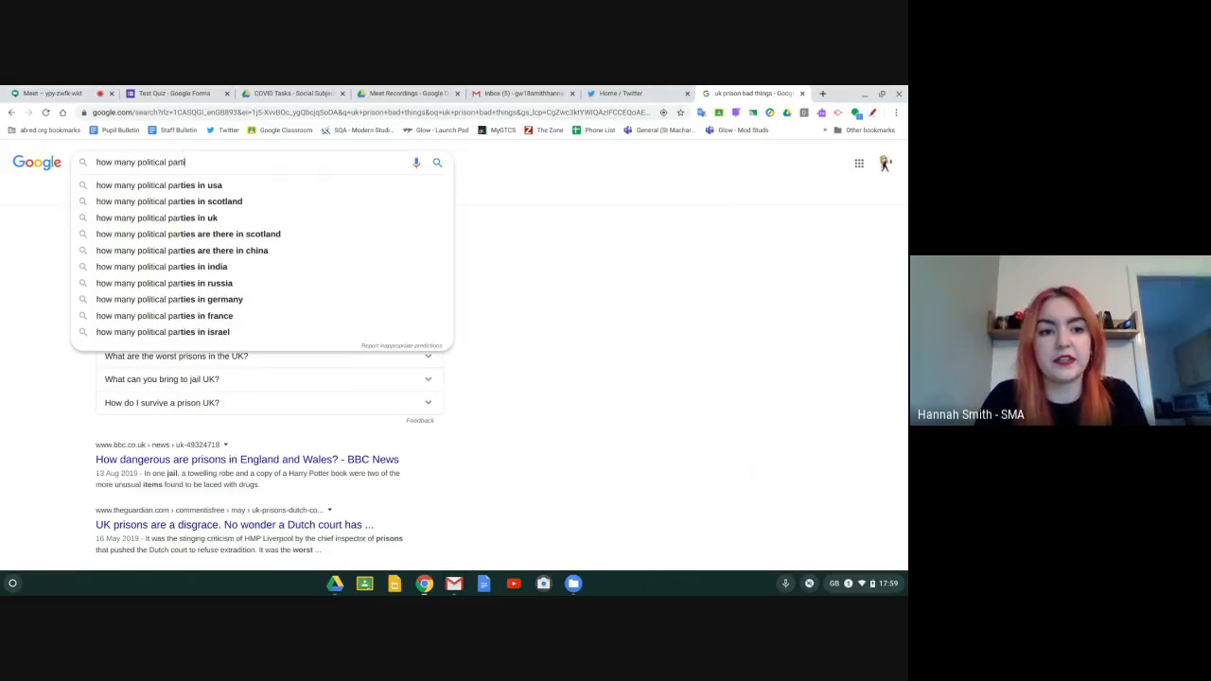
{"action": "type", "text": "es are there in"}
{"action": "key", "text": "Down"}
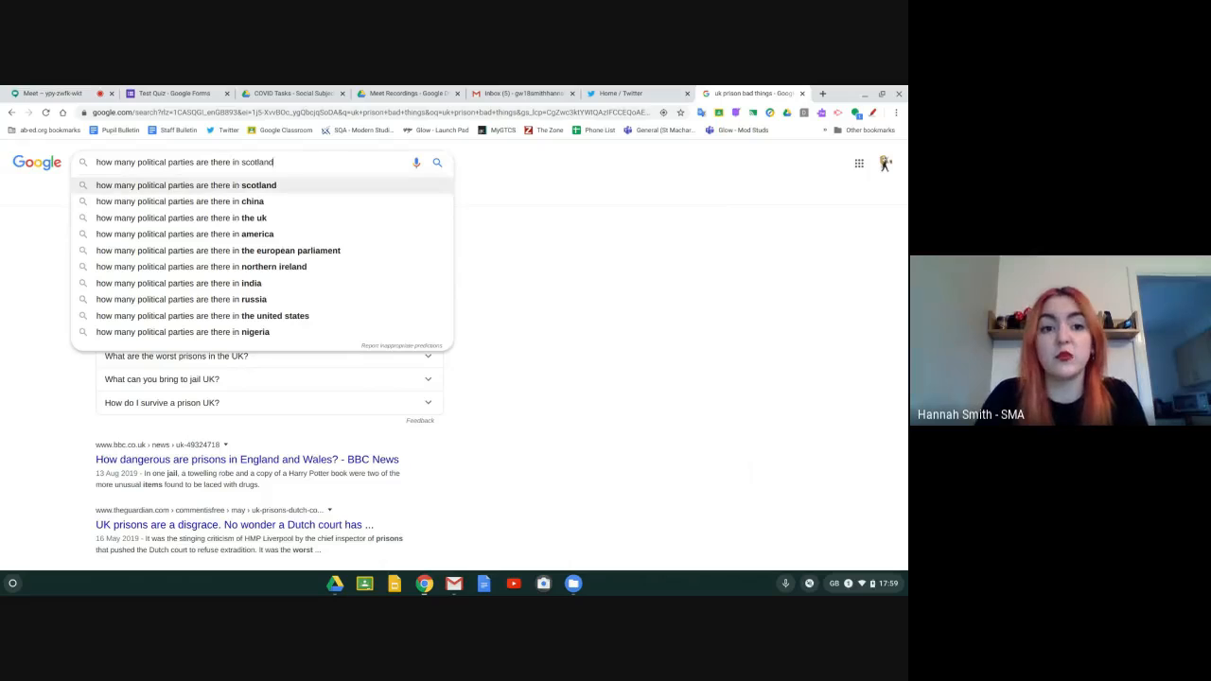
{"action": "key", "text": "Return"}
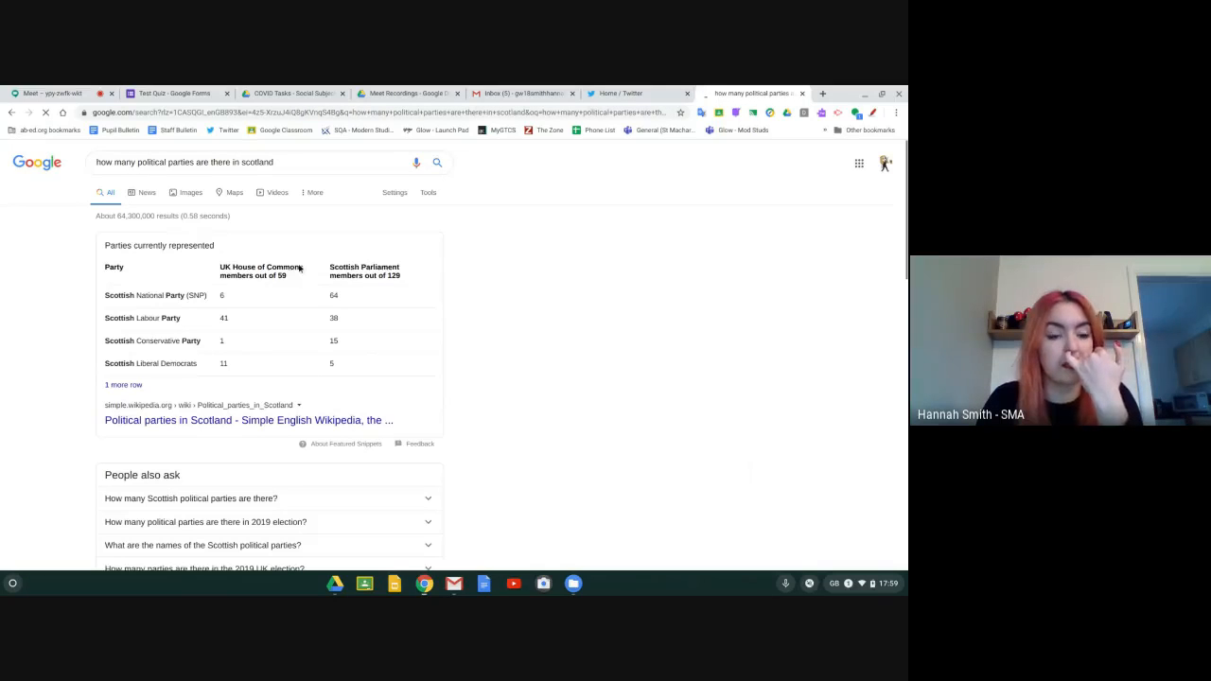
{"action": "scroll", "coordinate": [266, 269], "scroll_direction": "down", "scroll_amount": 1}
{"action": "scroll", "coordinate": [266, 269], "scroll_direction": "down", "scroll_amount": 2}
{"action": "scroll", "coordinate": [266, 270], "scroll_direction": "up", "scroll_amount": 2}
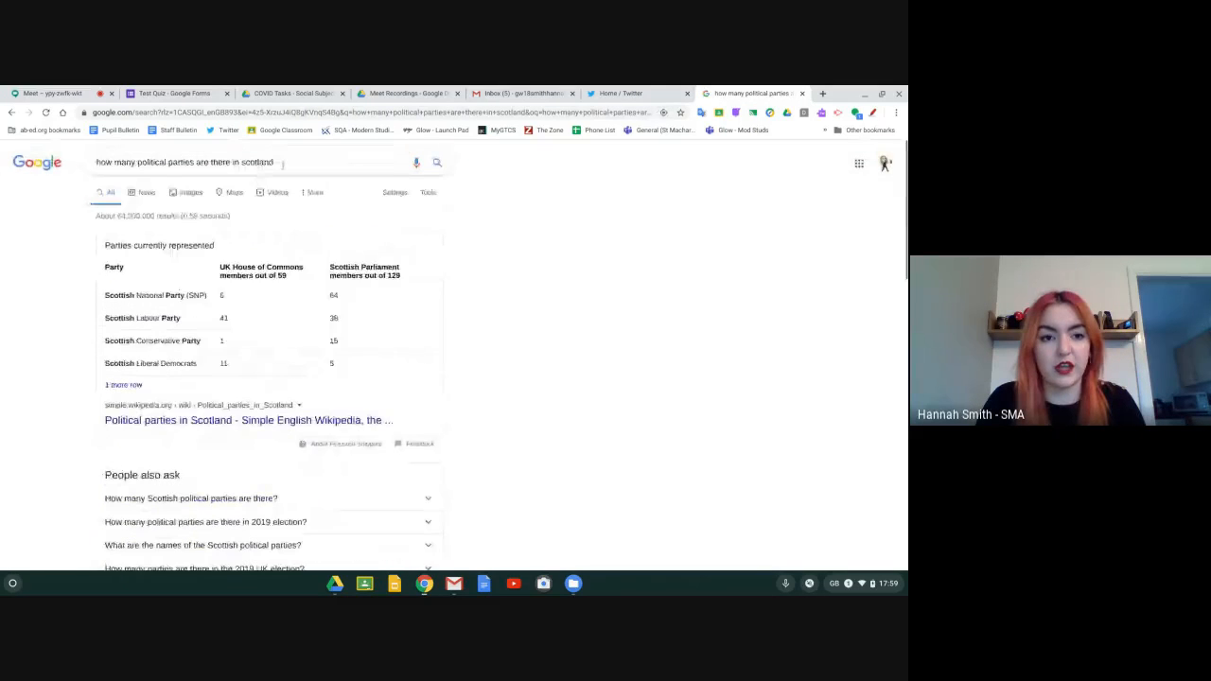
Step: Search Google for "scottish elections year" and expand the related question "How often are Scottish elections?"
{"action": "left_click_drag", "start_coordinate": [282, 164], "coordinate": [94, 167]}
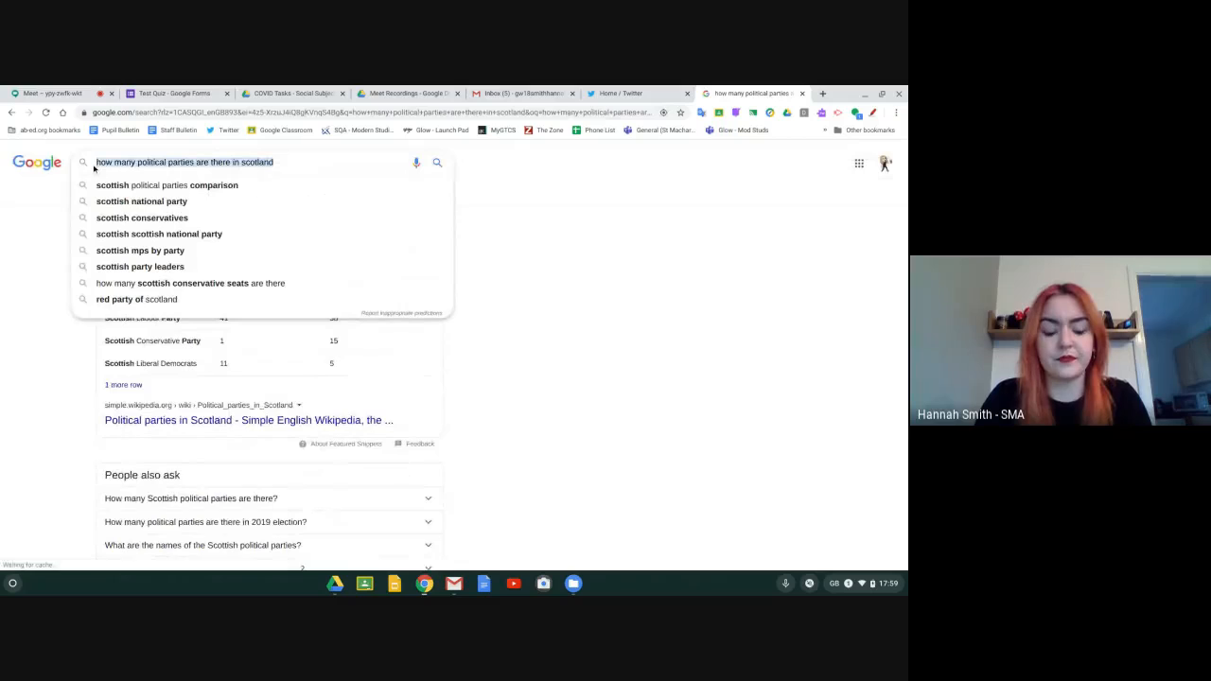
{"action": "type", "text": "scottish el"}
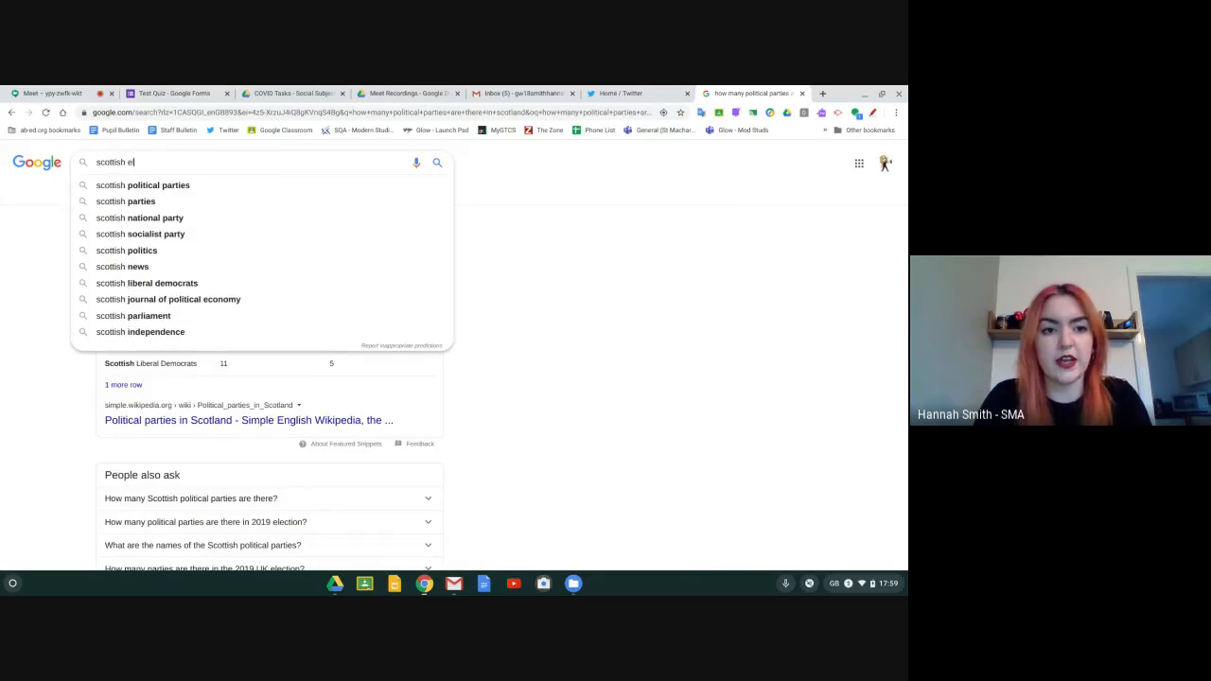
{"action": "type", "text": "ections"}
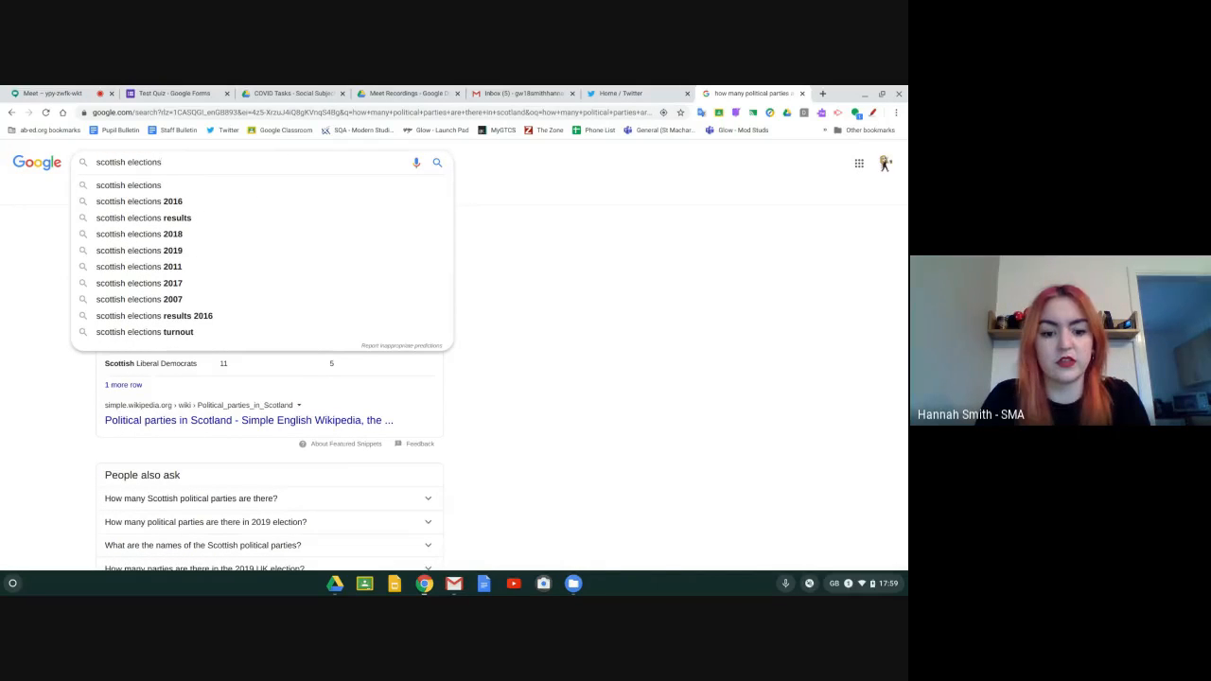
{"action": "type", "text": " year"}
{"action": "key", "text": "Return"}
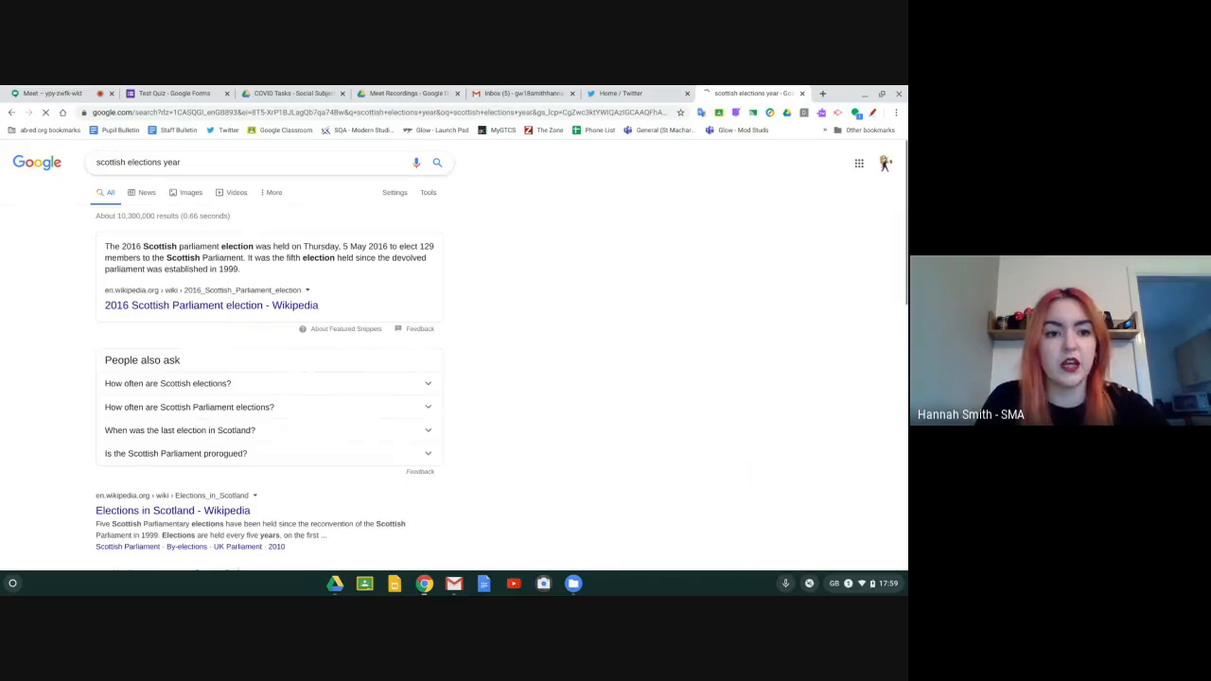
{"action": "scroll", "coordinate": [287, 297], "scroll_direction": "down", "scroll_amount": 2}
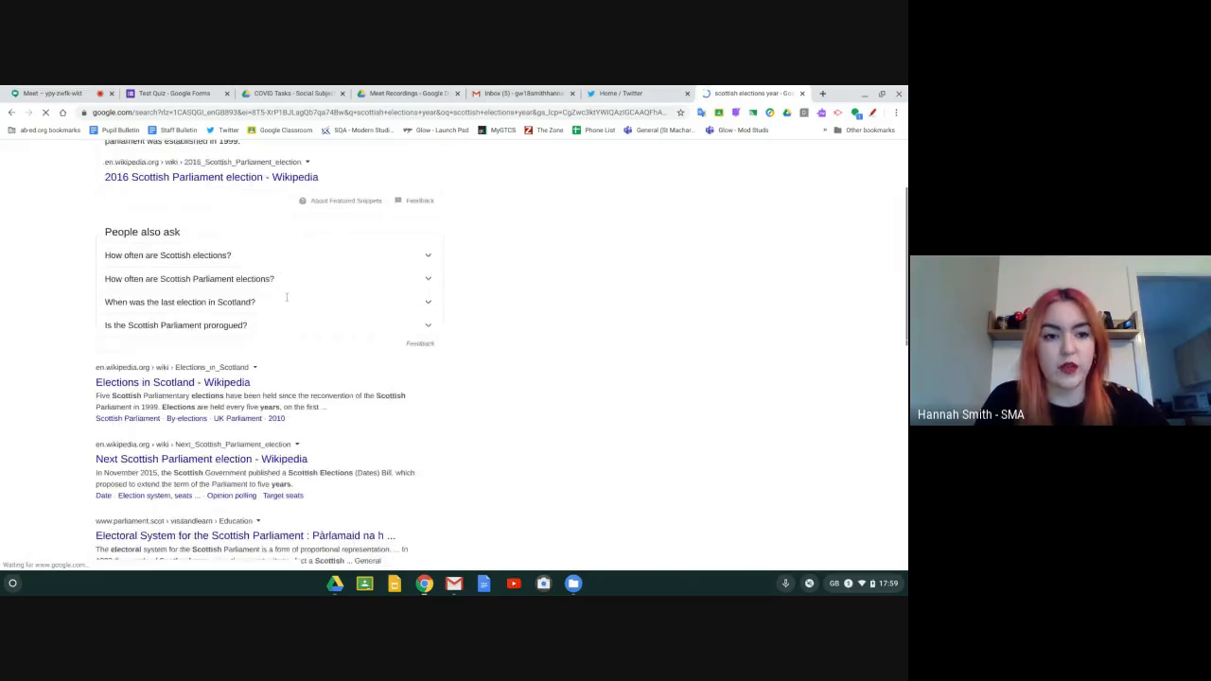
{"action": "left_click", "coordinate": [210, 255]}
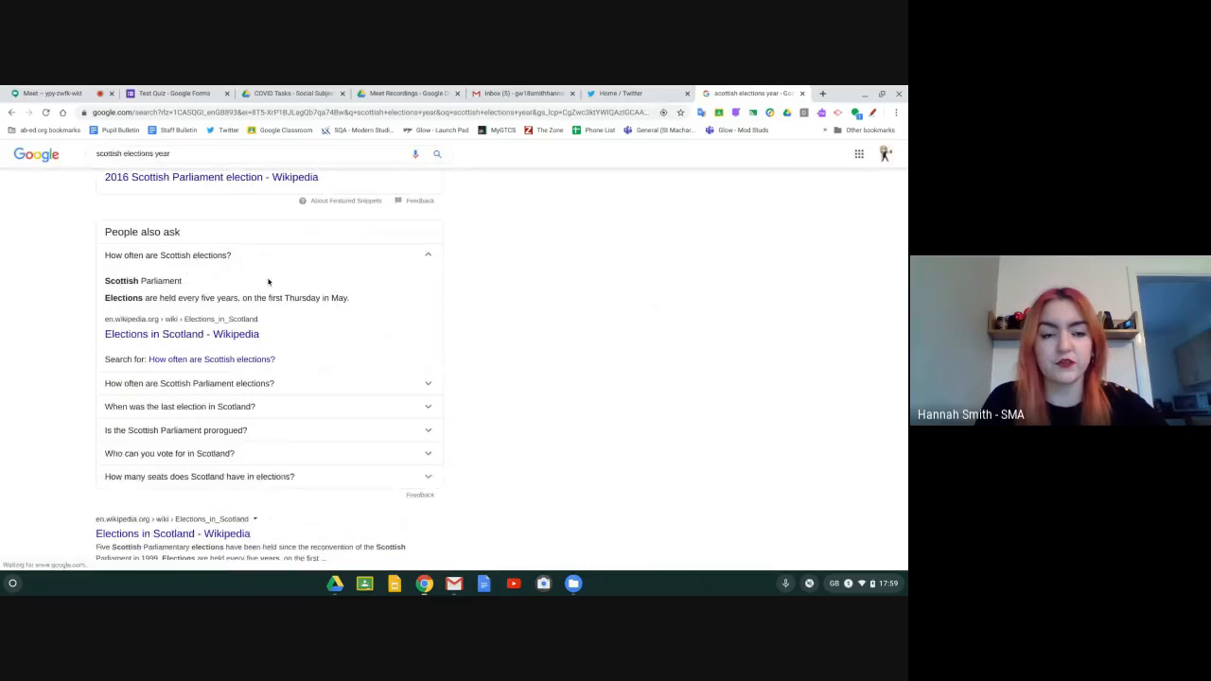
Step: Go back to the top of the Scottish elections search results and return to the Test Quiz form in Google Forms
{"action": "scroll", "coordinate": [269, 281], "scroll_direction": "up", "scroll_amount": 2}
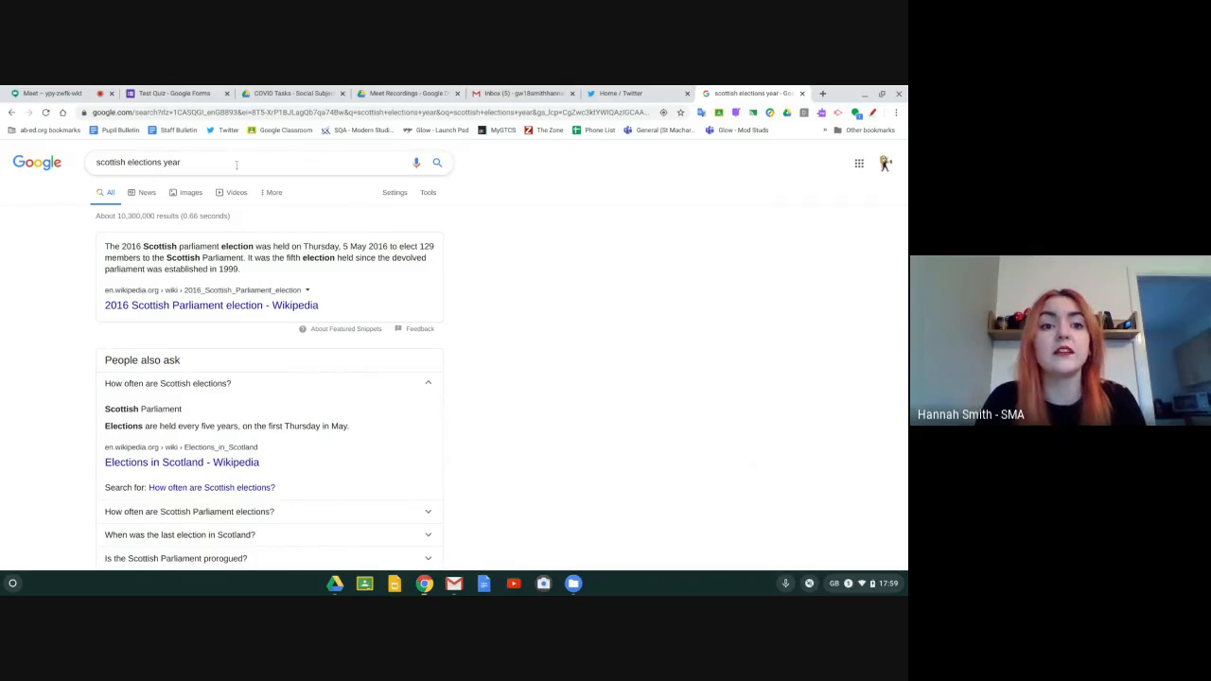
{"action": "triple_click", "coordinate": [188, 162]}
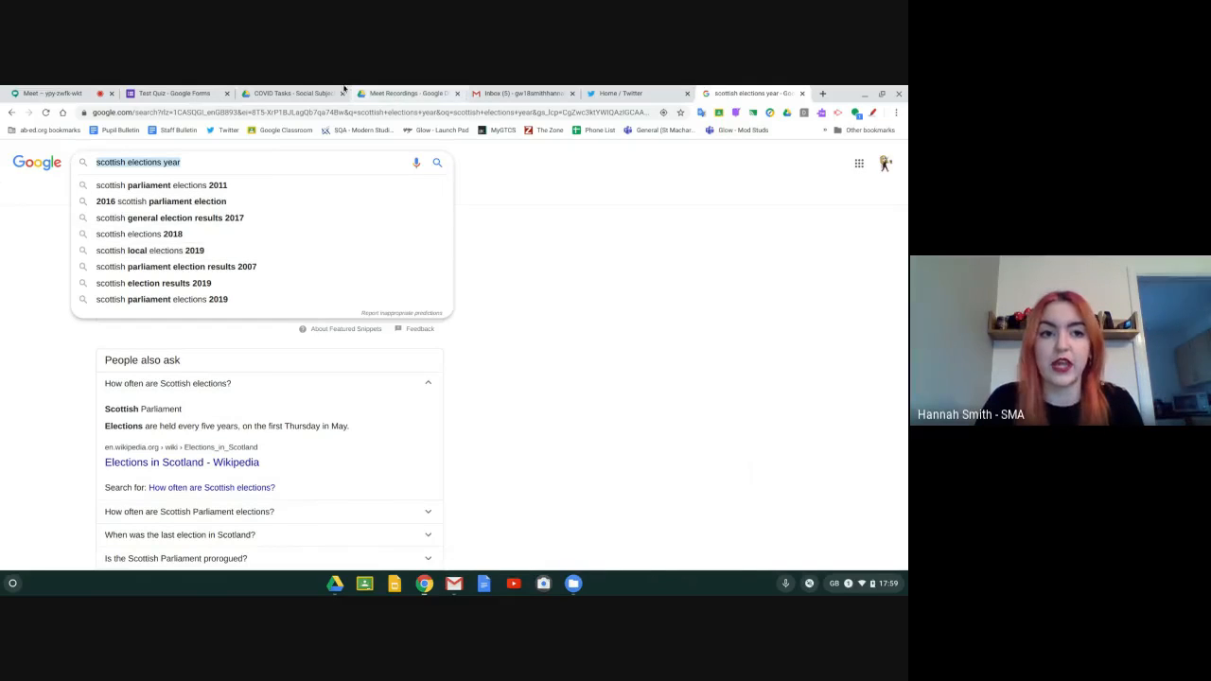
{"action": "left_click", "coordinate": [142, 92]}
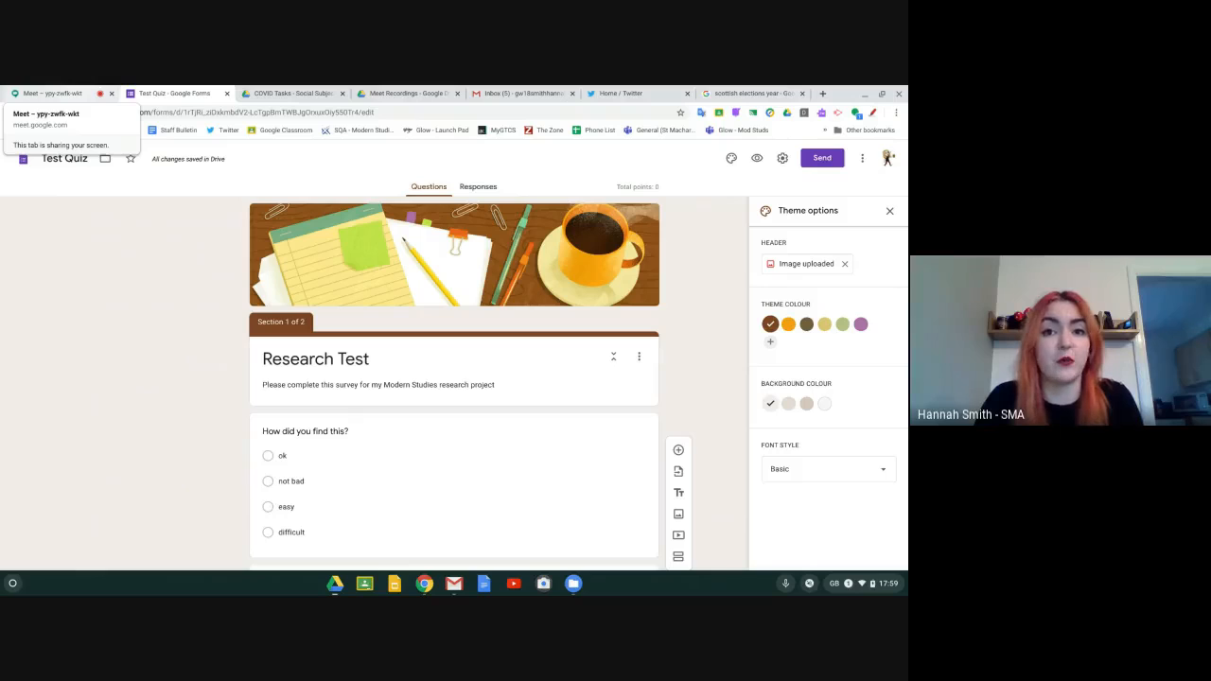
Step: Switch to the Google Meet call that is presenting the screen and stop the meeting recording
{"action": "left_click", "coordinate": [52, 93]}
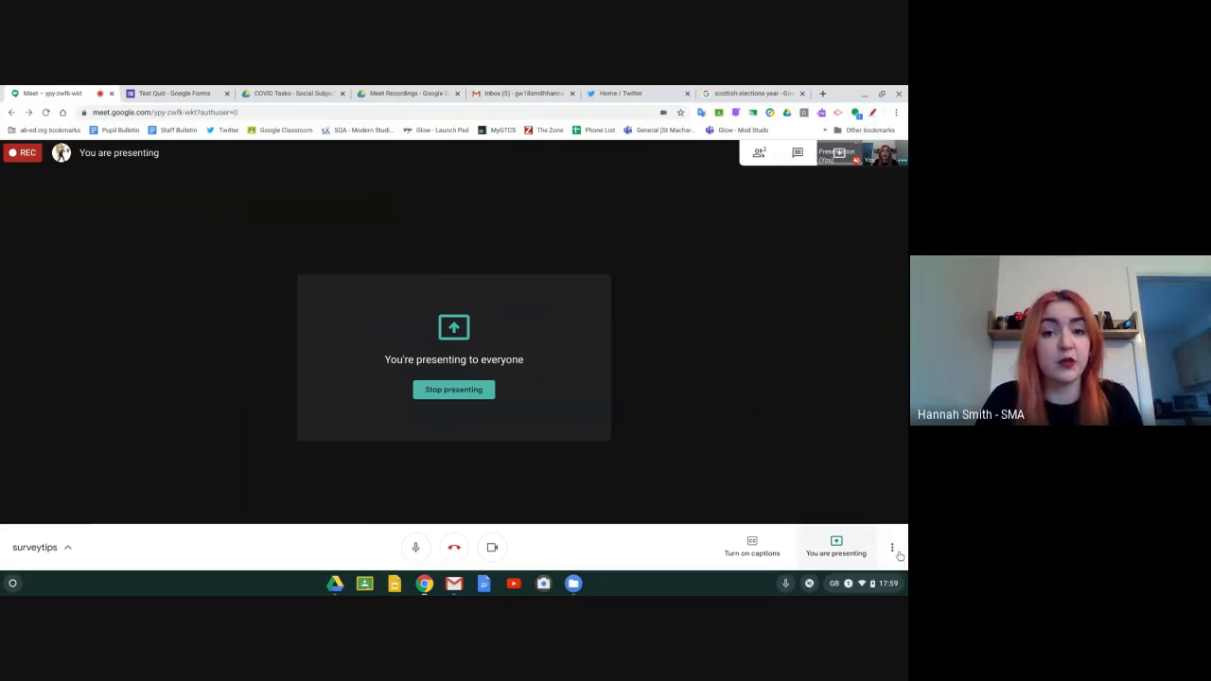
{"action": "left_click", "coordinate": [897, 552]}
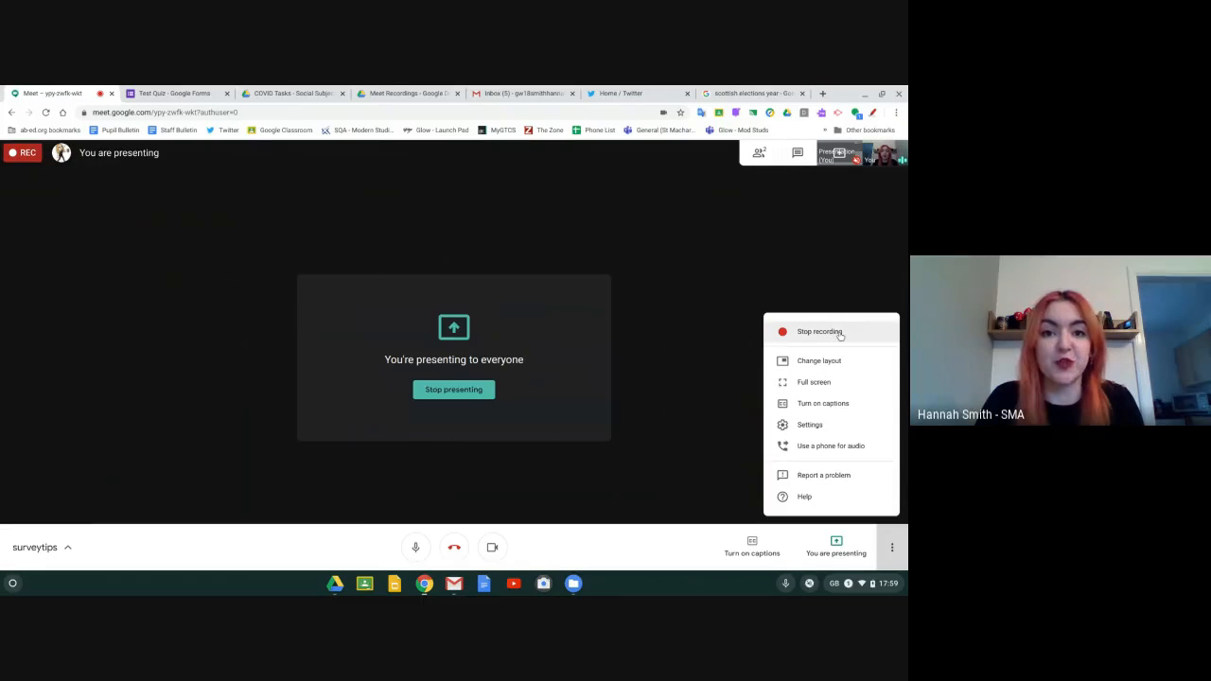
{"action": "left_click", "coordinate": [839, 332]}
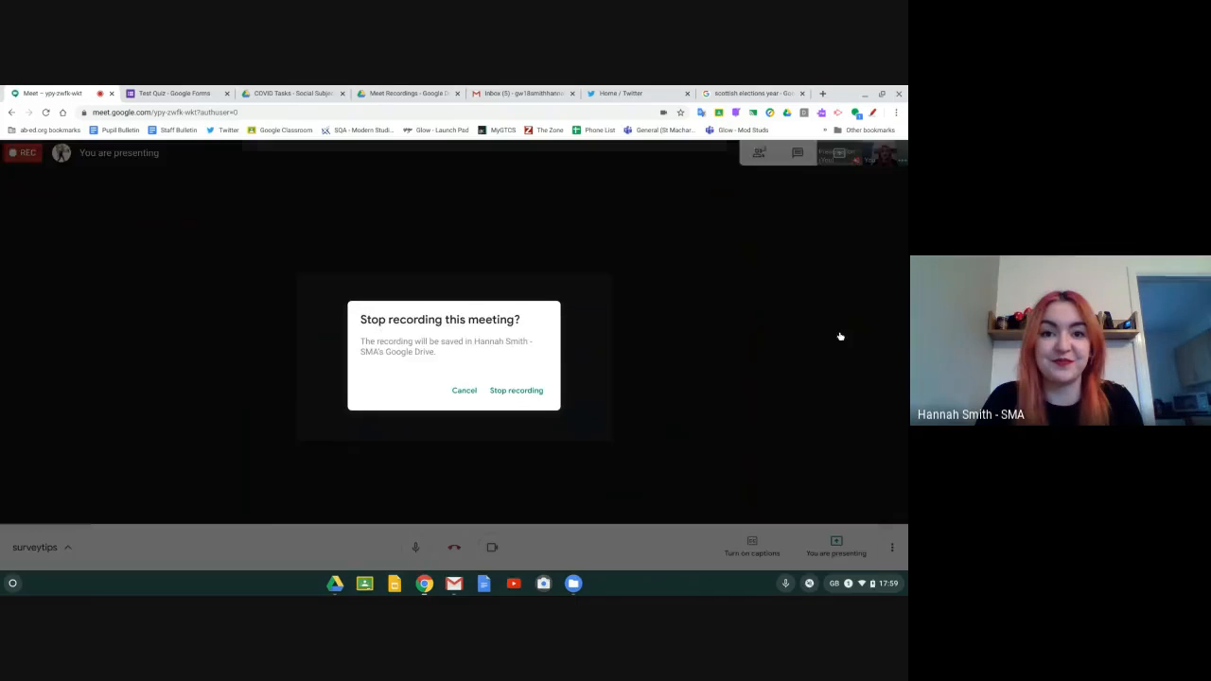